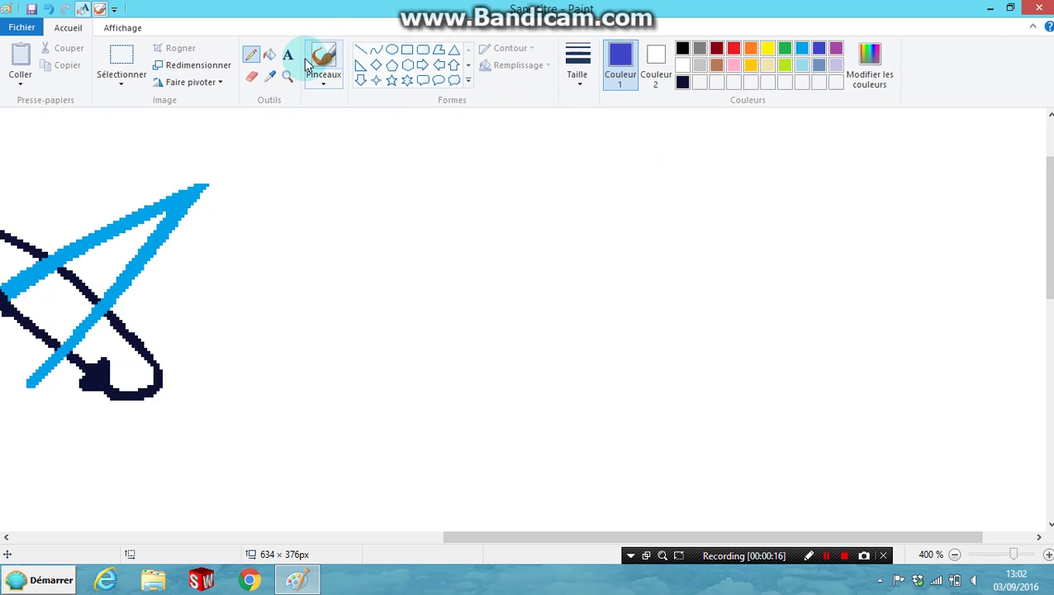
left_click(377, 53)
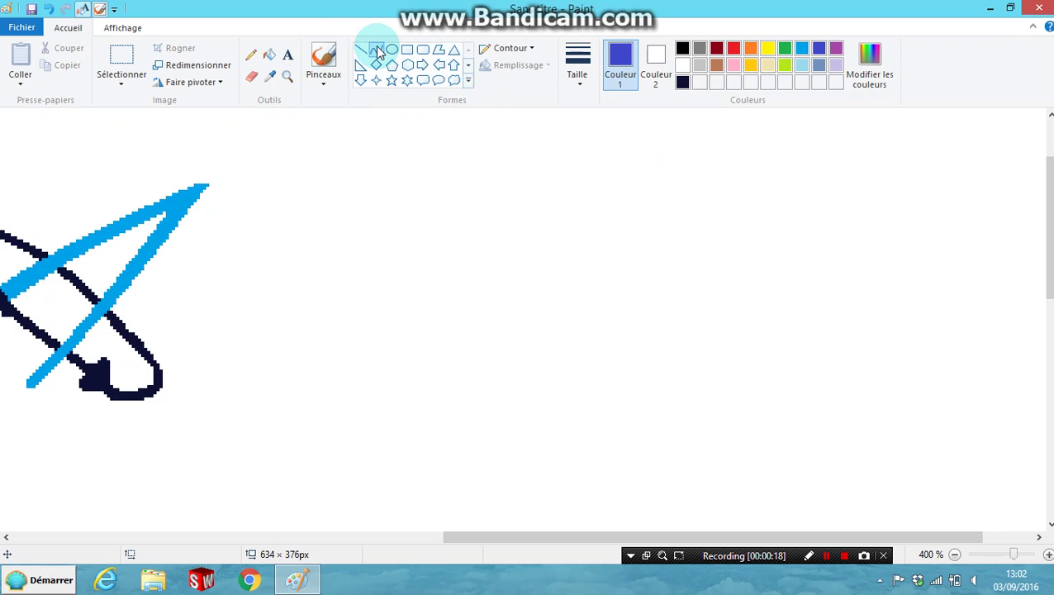
left_click_drag(513, 380, 512, 208)
right_click(518, 191)
left_click_drag(586, 372, 585, 158)
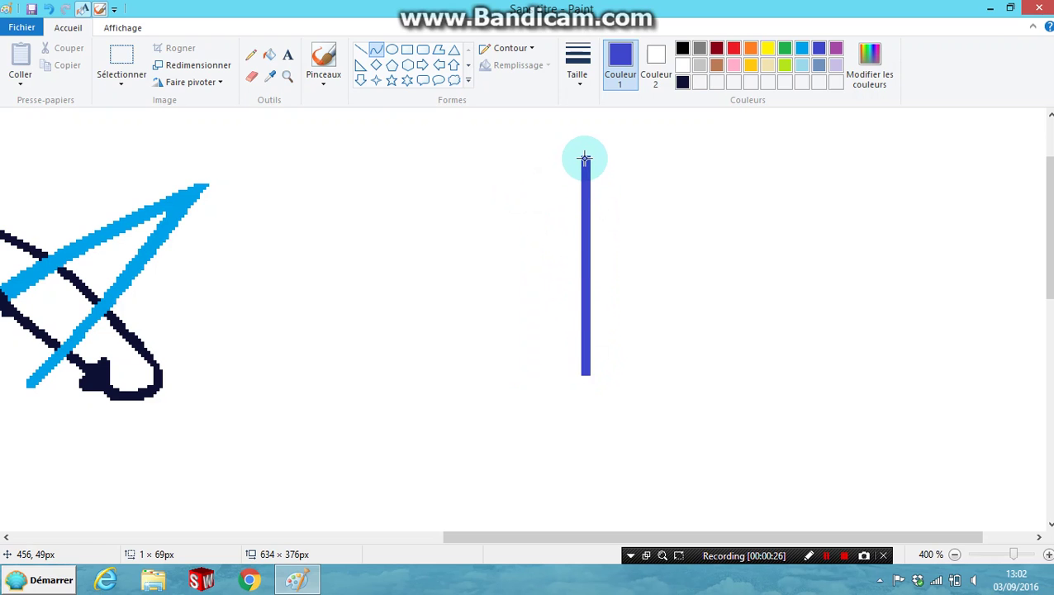
left_click(699, 174)
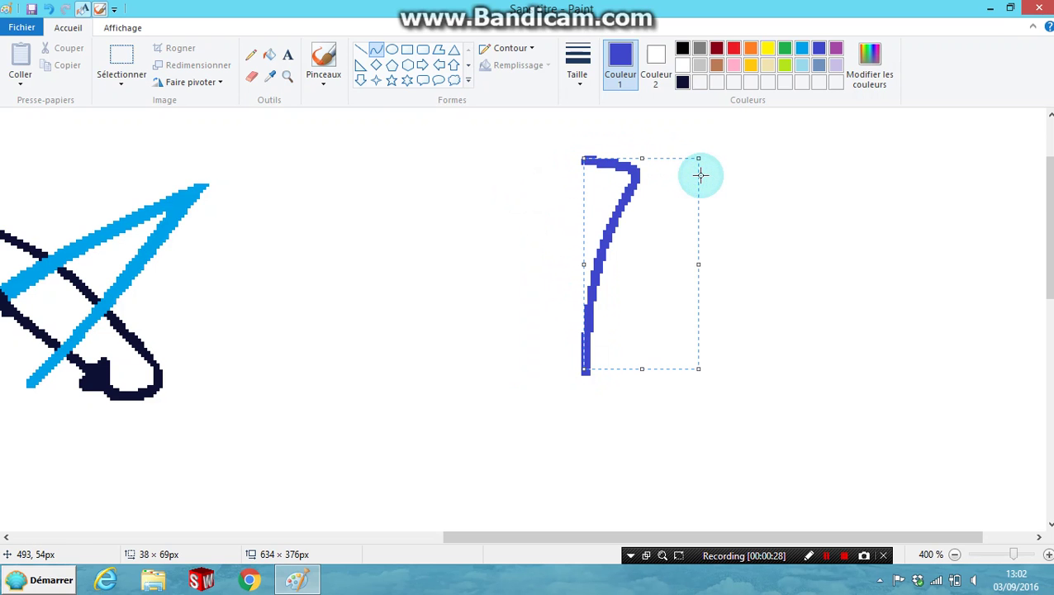
right_click(696, 161)
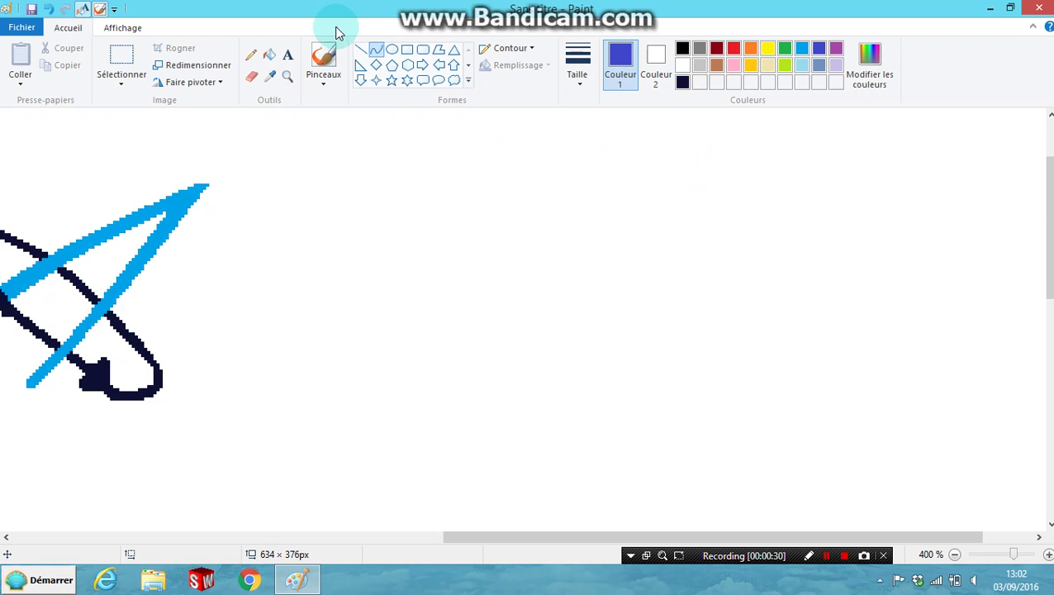
Step: Draw two parallel vertical indigo lines in the empty area beside the existing sketch and erase the stray dot near them
left_click(361, 51)
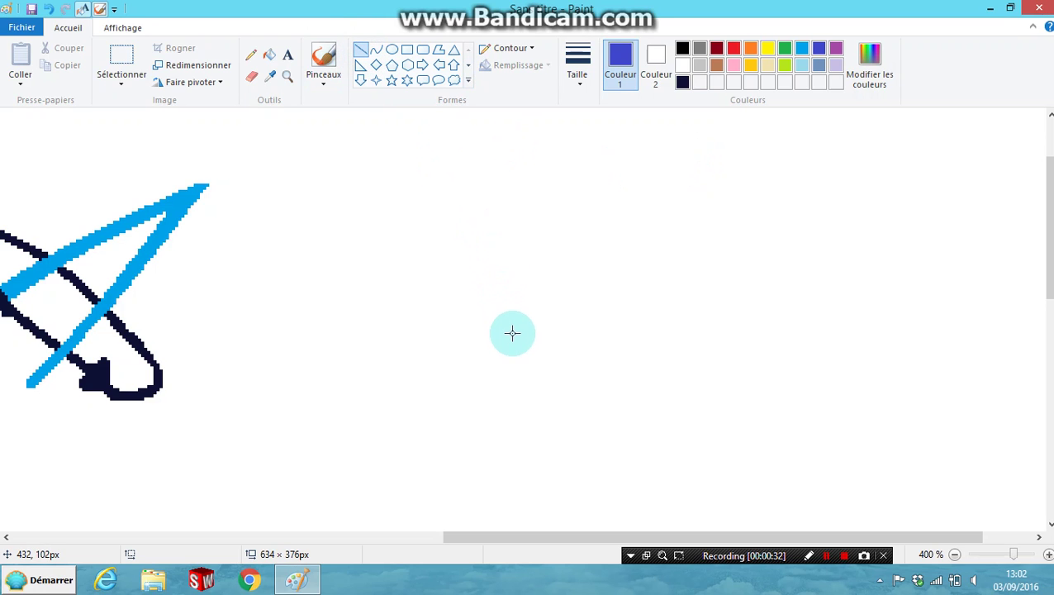
left_click_drag(517, 362, 517, 155)
left_click(643, 129)
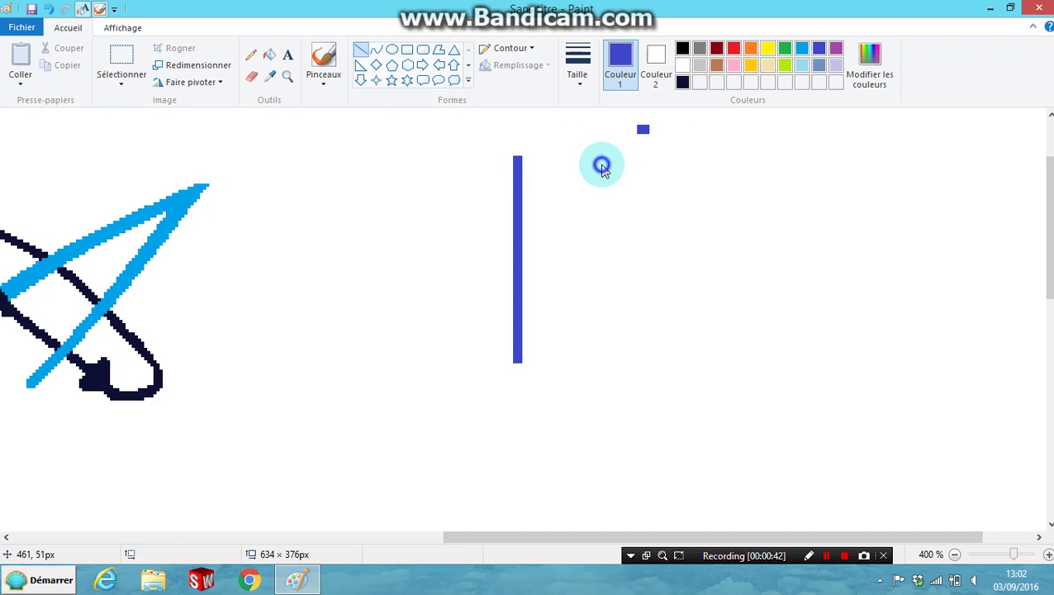
left_click_drag(581, 157, 581, 355)
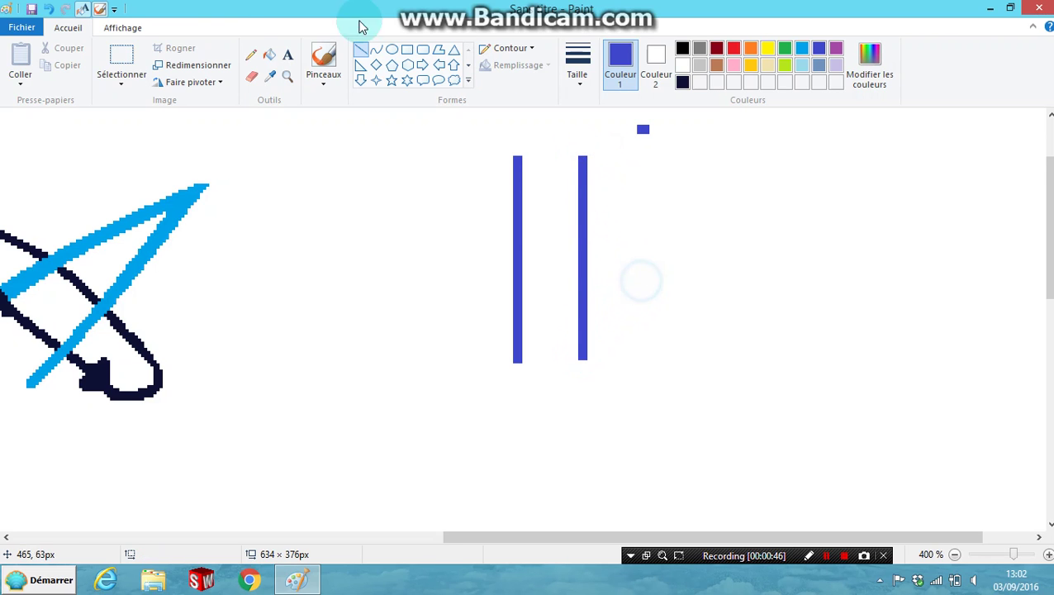
left_click(251, 55)
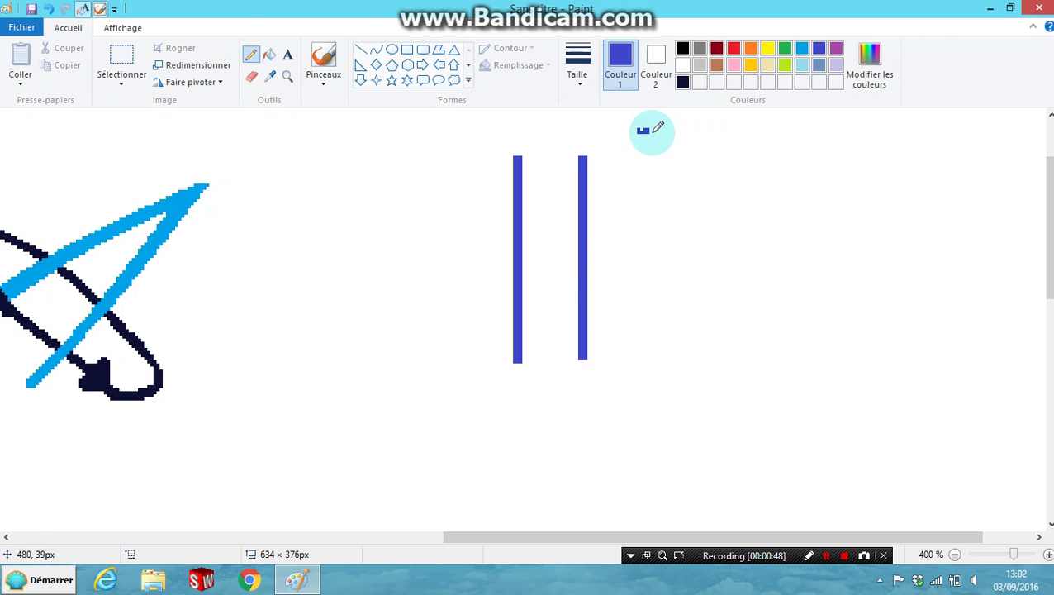
right_click(644, 130)
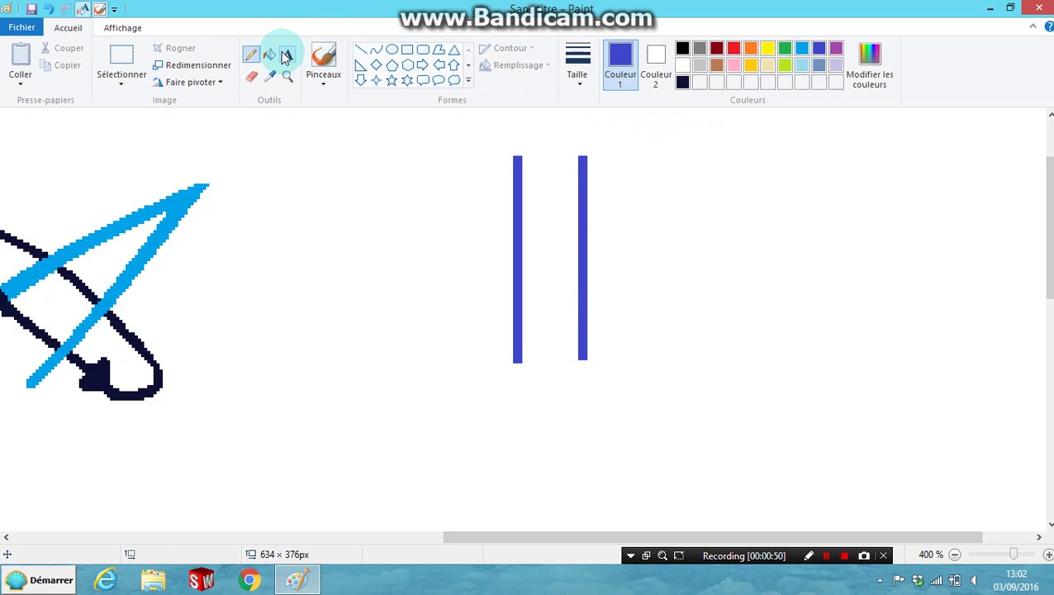
Step: Draw an ellipse and fit it at about 24 × 32 px across the upper ends of the two vertical lines
left_click(392, 49)
left_click_drag(381, 136, 467, 232)
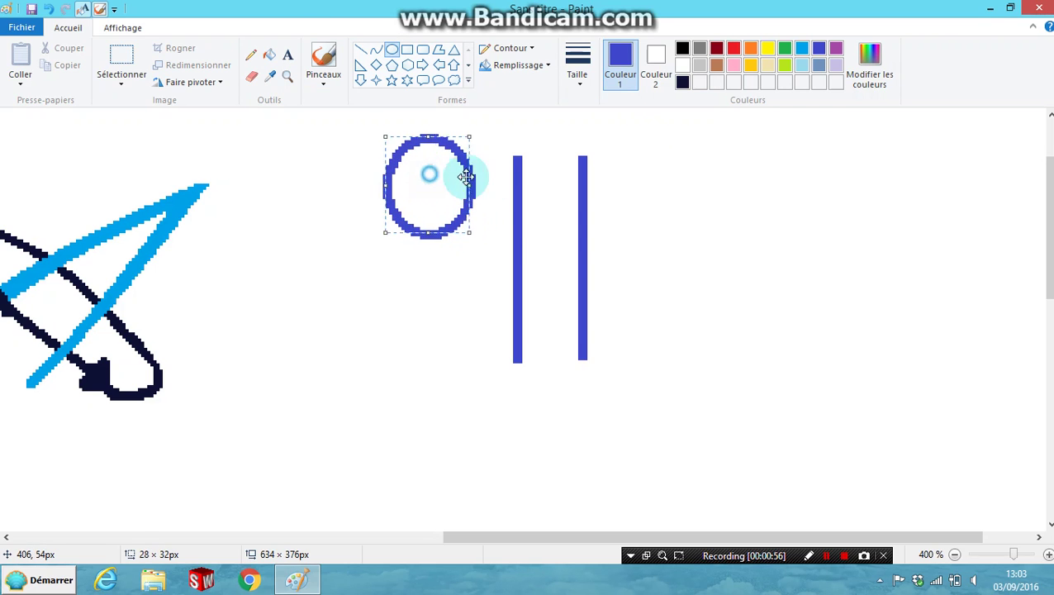
left_click_drag(430, 172, 584, 175)
left_click_drag(506, 180, 514, 175)
left_click(576, 195)
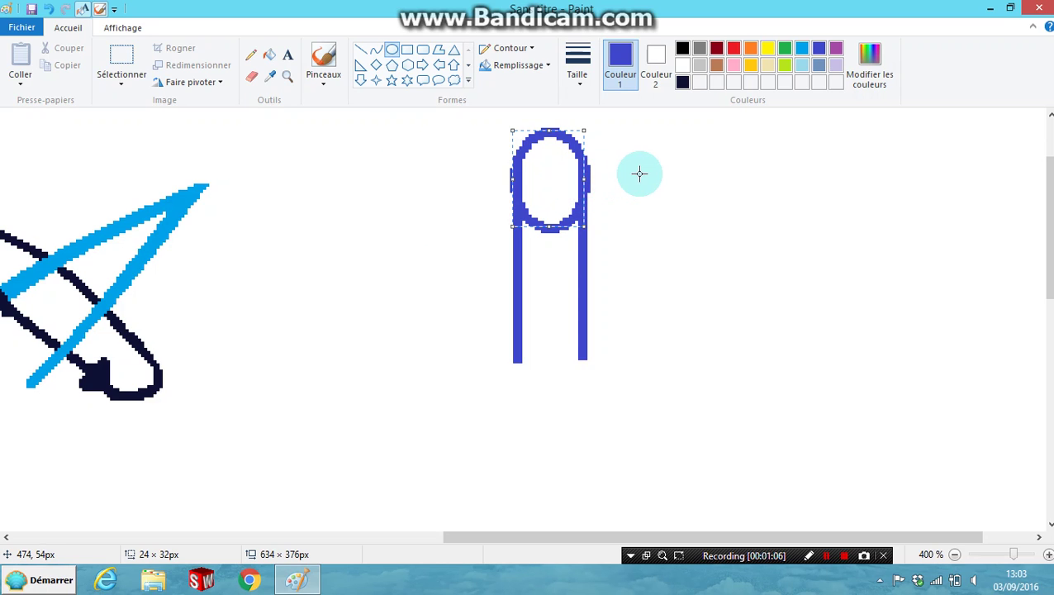
Step: Erase the pixels of the ellipse that protrude beyond the outer edges of the two vertical lines
left_click(323, 74)
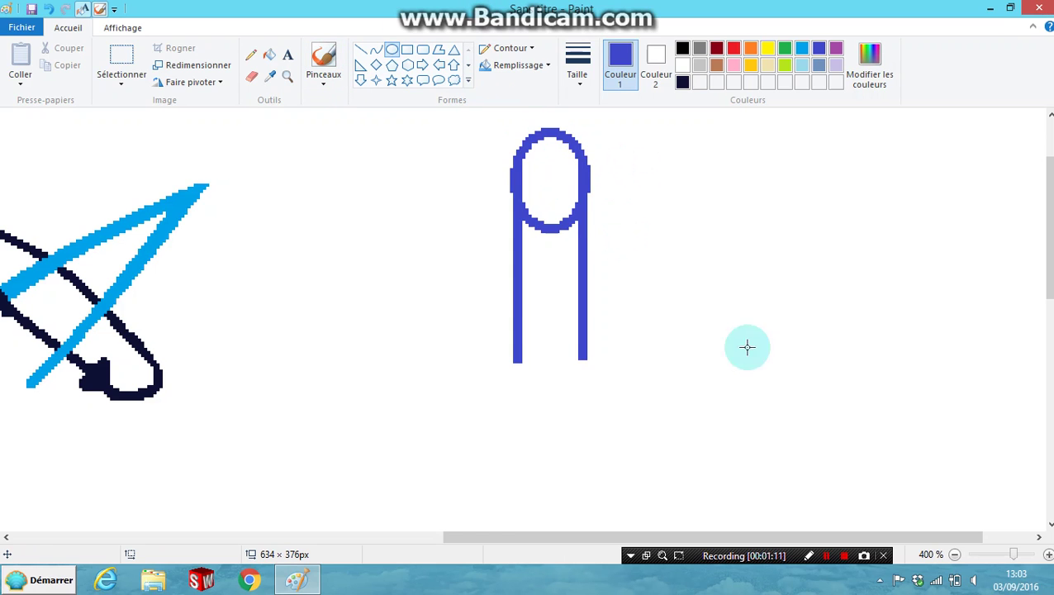
left_click(250, 55)
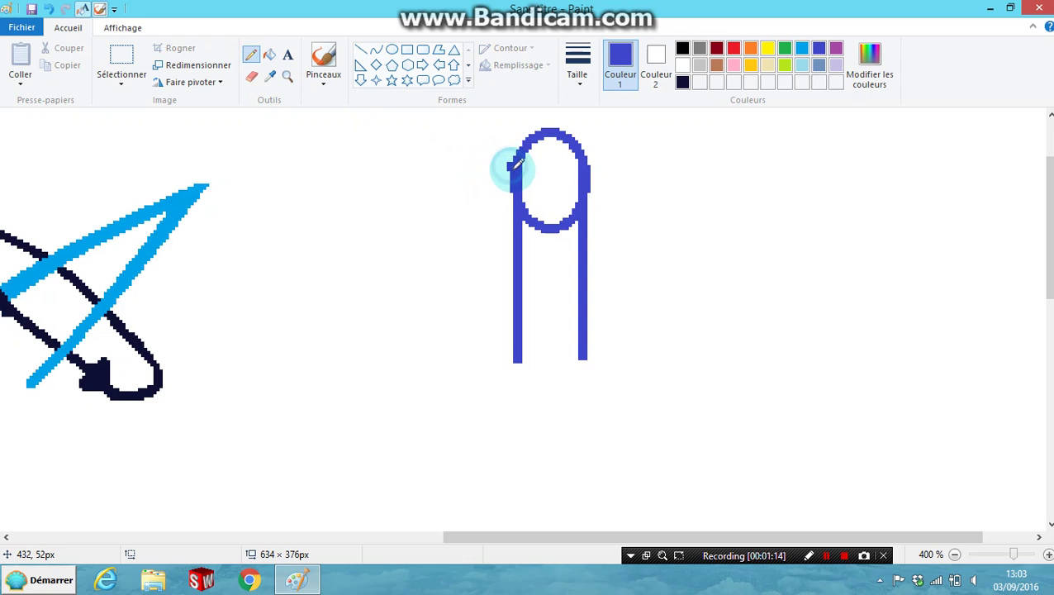
left_click_drag(510, 164, 512, 178)
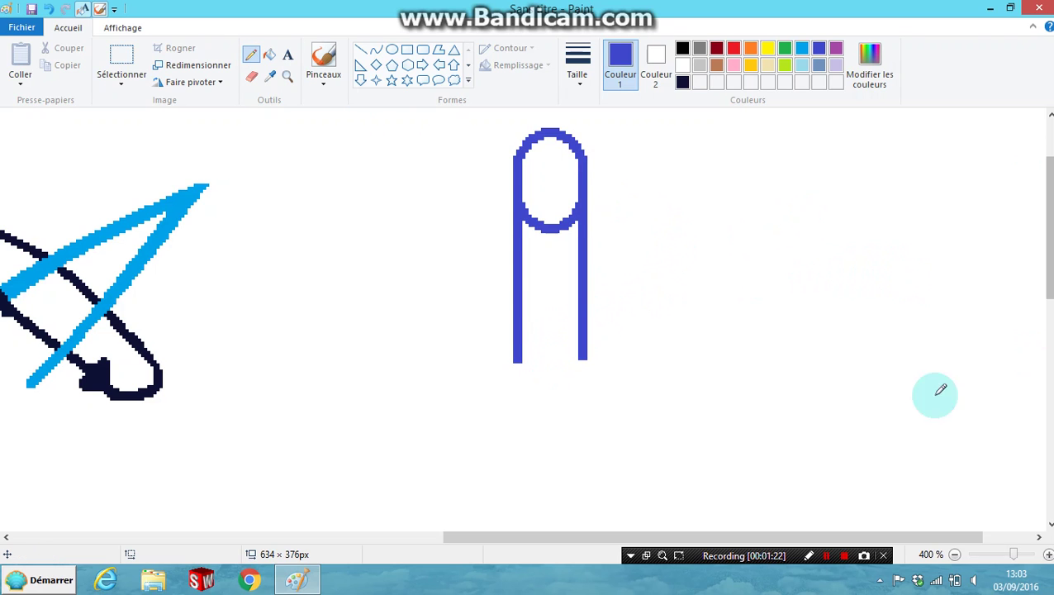
Step: Draw a shorter vertical line on each side of the rocket body, about 26 to 28 px tall
left_click(360, 50)
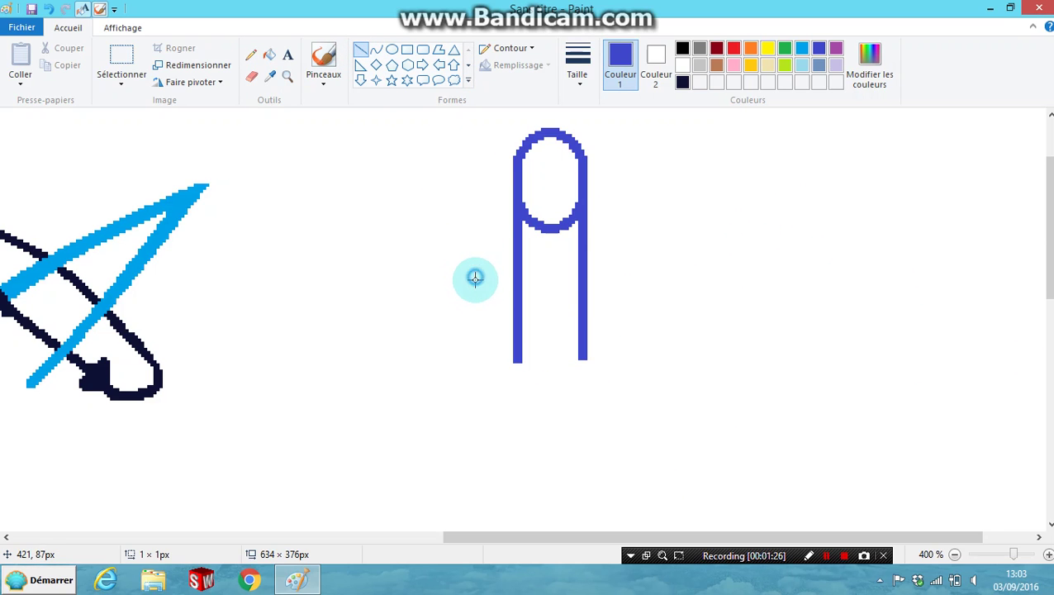
left_click_drag(475, 278, 478, 361)
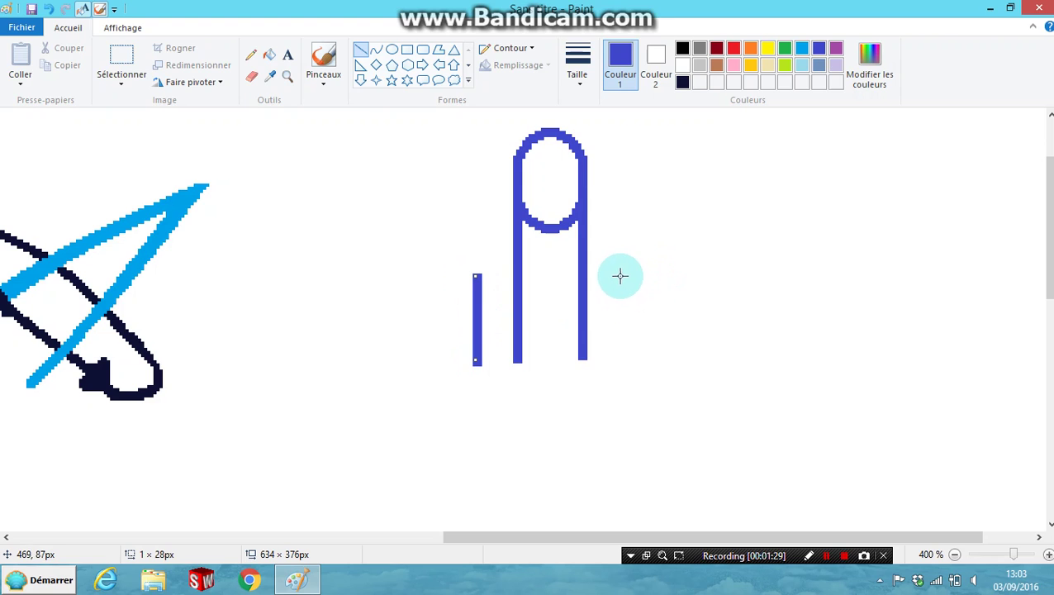
left_click_drag(617, 279, 612, 349)
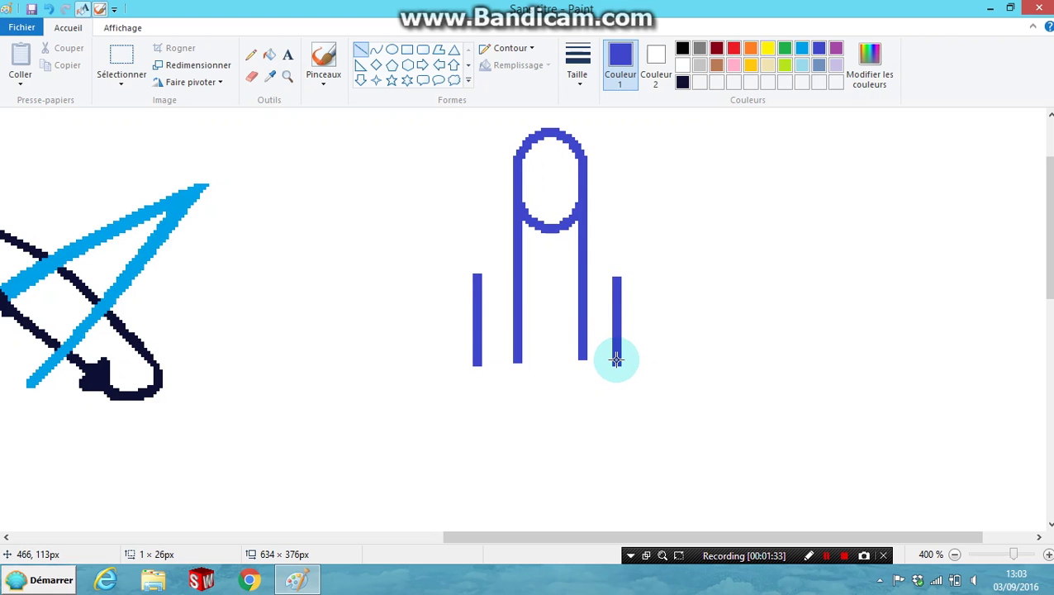
left_click_drag(616, 356, 616, 359)
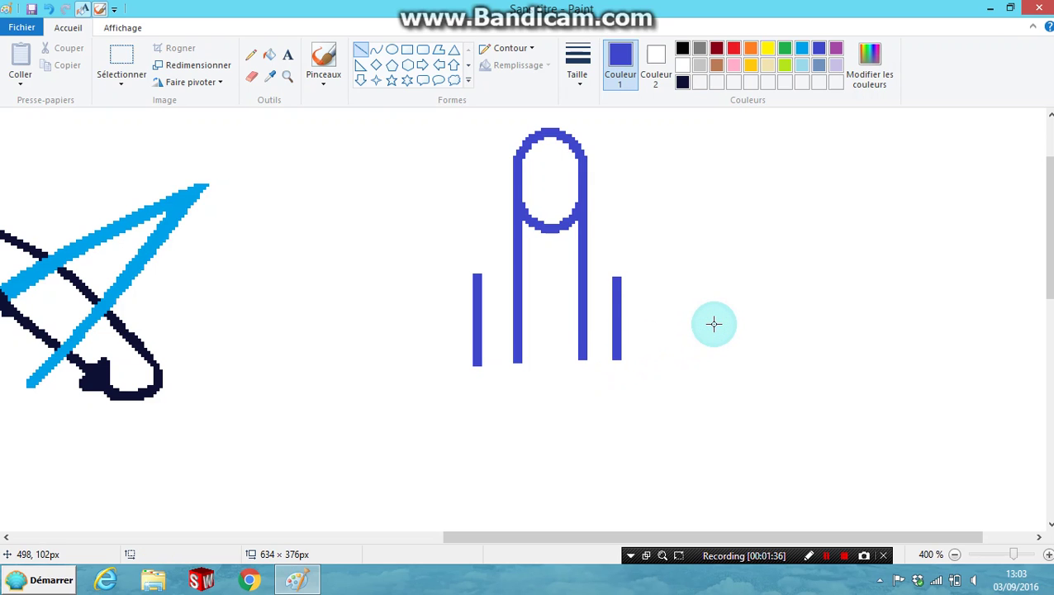
Step: Cap both side boosters with small ellipses between the short lines and the body, the left one about 13 × 18 px
left_click(392, 50)
mouse_move(431, 249)
left_mouse_down()
mouse_move(467, 310)
mouse_move(494, 287)
left_mouse_up()
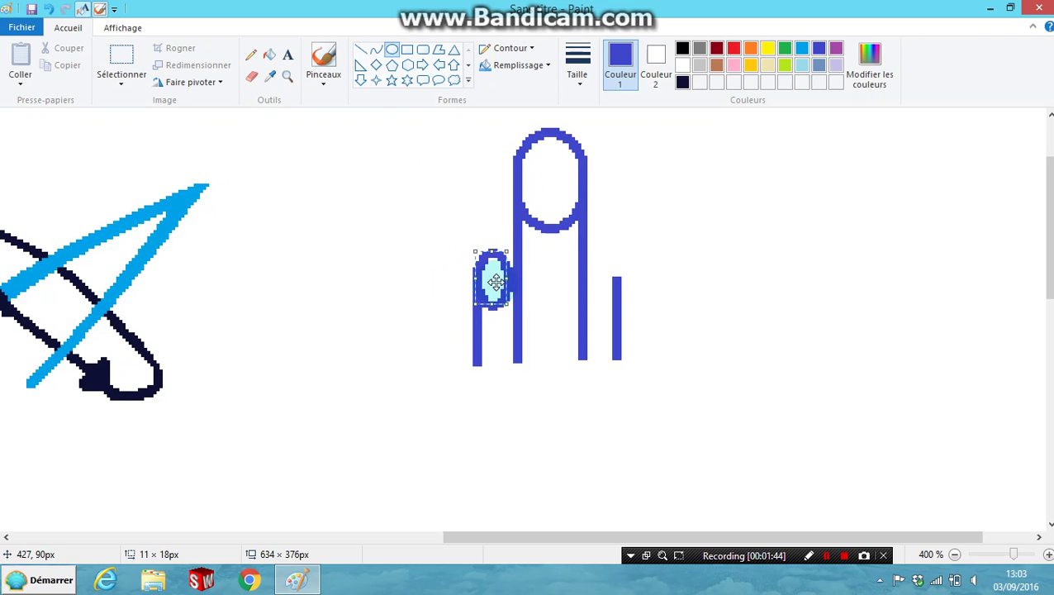
left_click(514, 252)
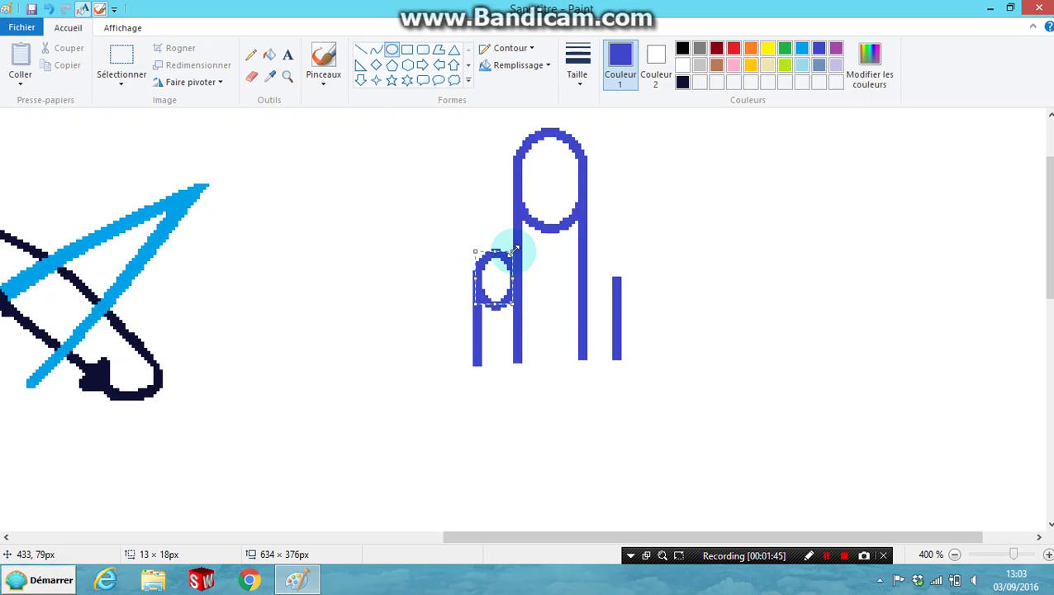
left_click_drag(585, 251, 616, 306)
left_click(688, 278)
left_click(641, 263)
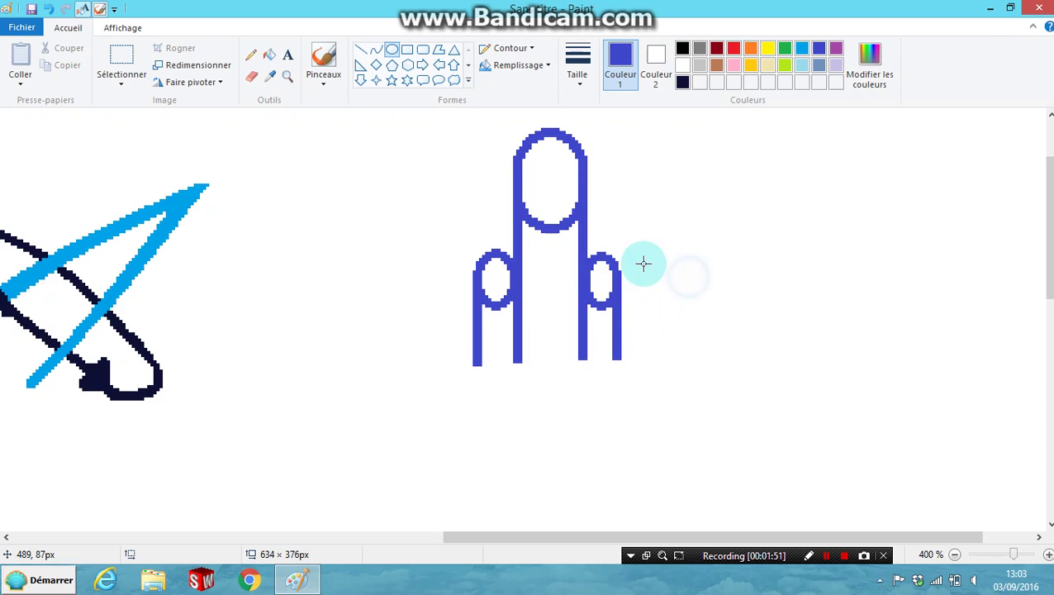
Step: Draw a right triangle about 20 × 30 px and place it as a fin against the body's right line
left_click(362, 66)
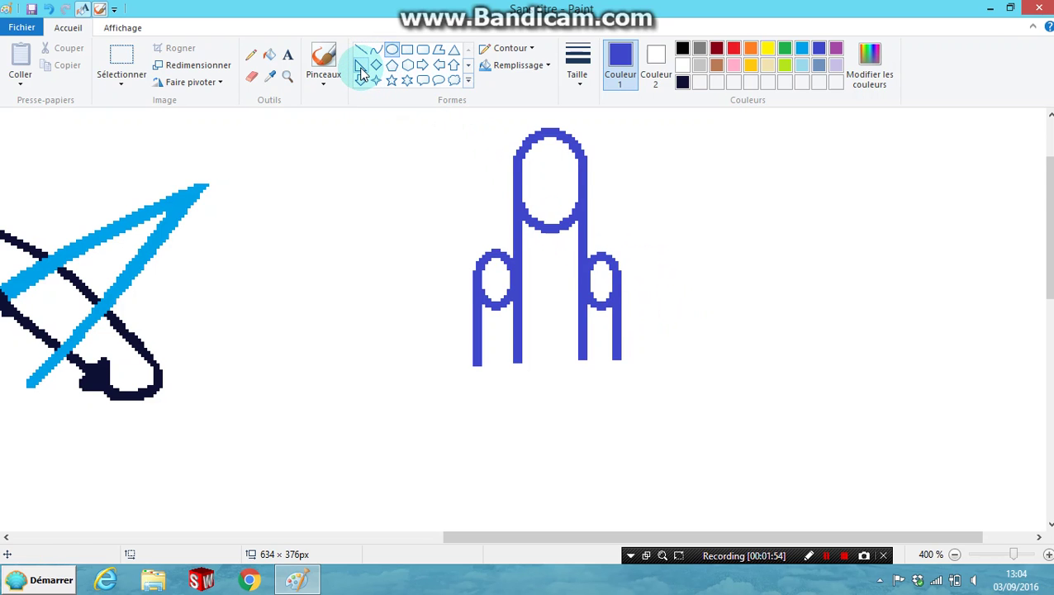
left_click_drag(535, 315, 474, 408)
left_click_drag(482, 377, 593, 369)
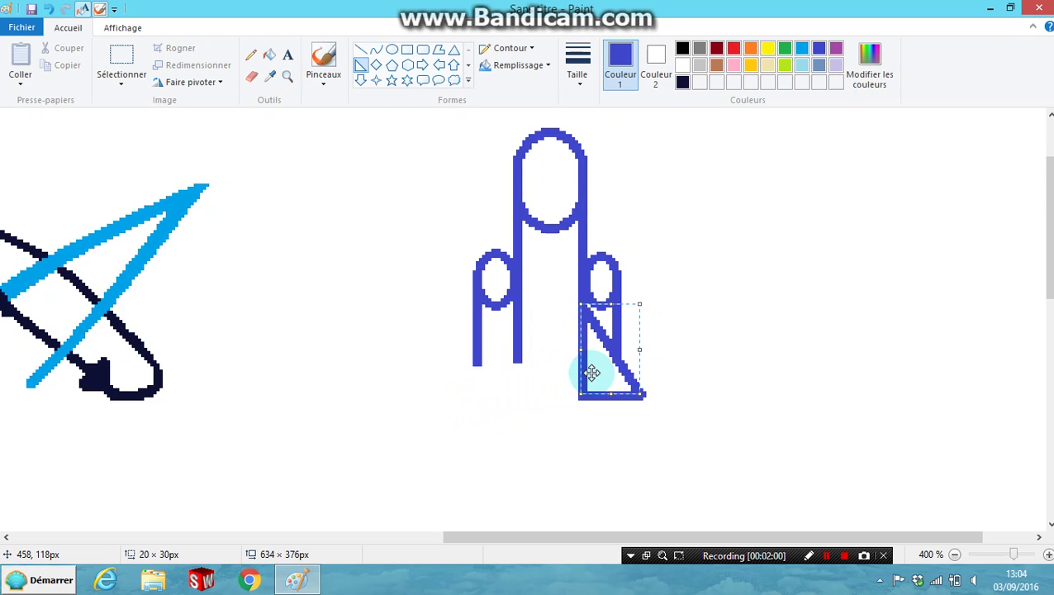
left_click(734, 306)
Step: Draw a second right triangle, move it to the body's left line and resize it to about 20 × 31 px
left_click_drag(527, 323, 573, 402)
right_click(573, 403)
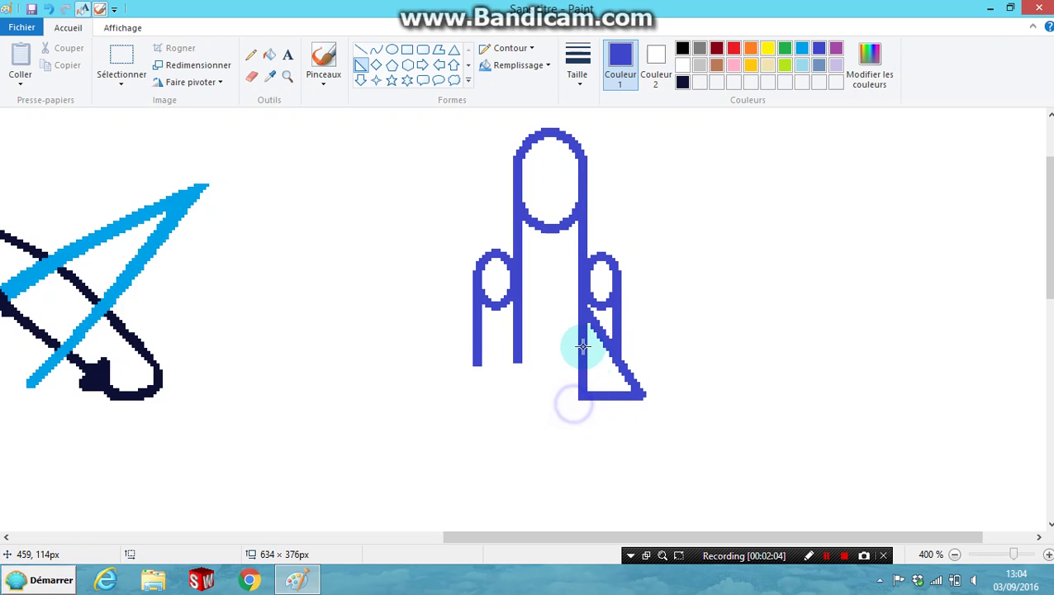
mouse_move(581, 310)
left_mouse_down()
mouse_move(619, 392)
mouse_move(638, 395)
mouse_move(602, 362)
mouse_move(611, 396)
left_mouse_up()
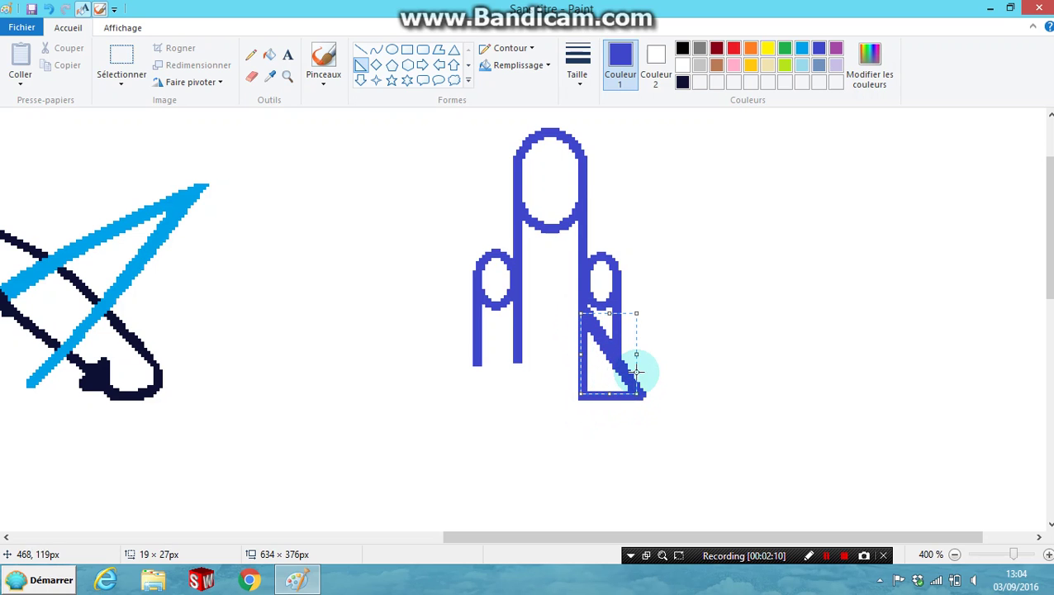
left_click_drag(640, 360, 541, 365)
left_click_drag(540, 314, 542, 302)
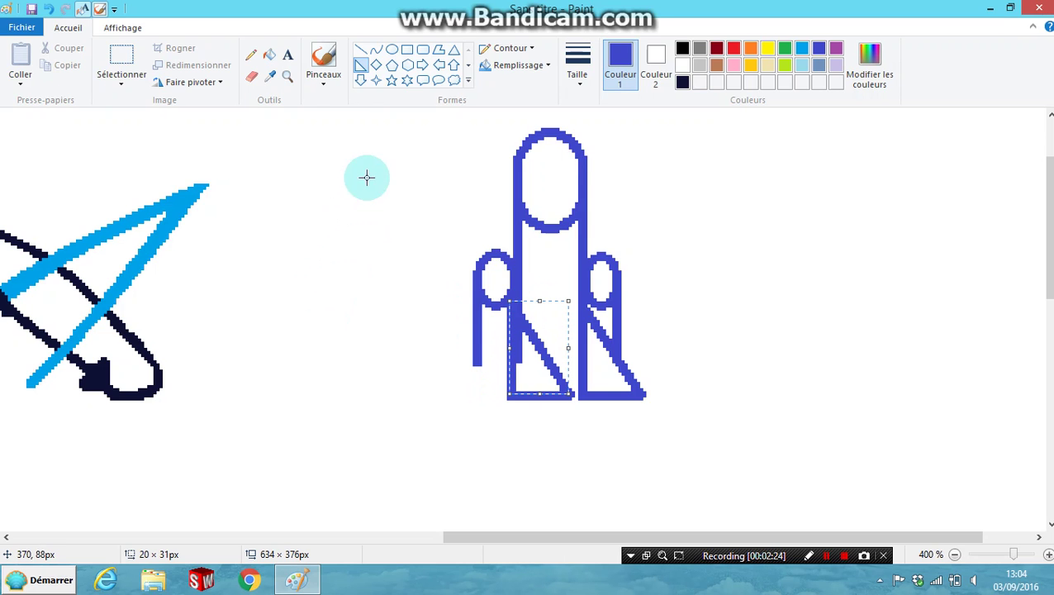
Step: Flip the second triangle horizontally and fit it at about 20 × 29 px as the fin on the body's left side
left_click(213, 82)
left_click(250, 170)
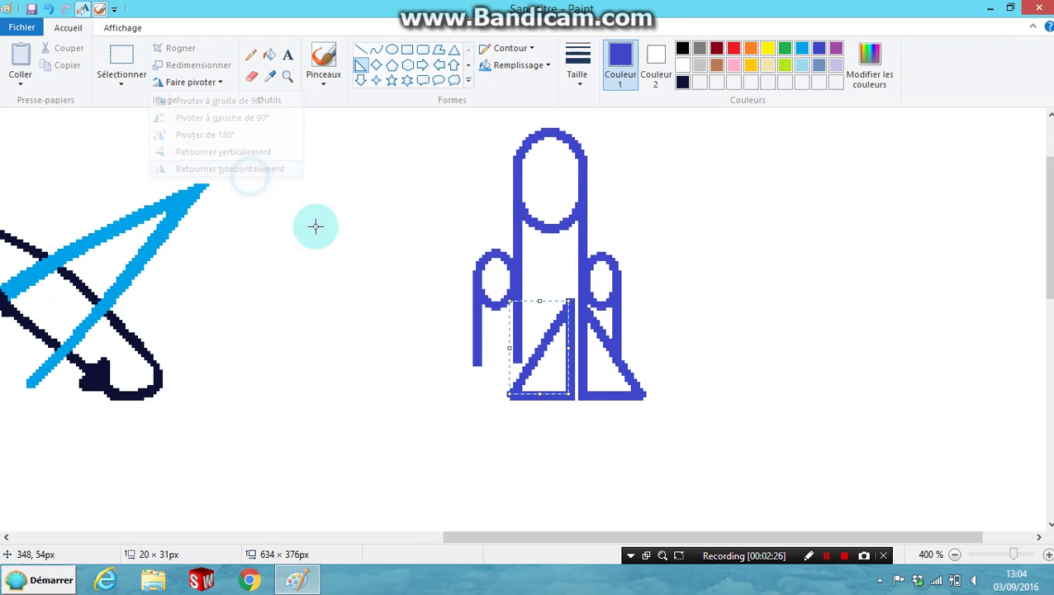
mouse_move(568, 357)
left_mouse_down()
mouse_move(540, 361)
mouse_move(536, 347)
mouse_move(551, 353)
left_mouse_up()
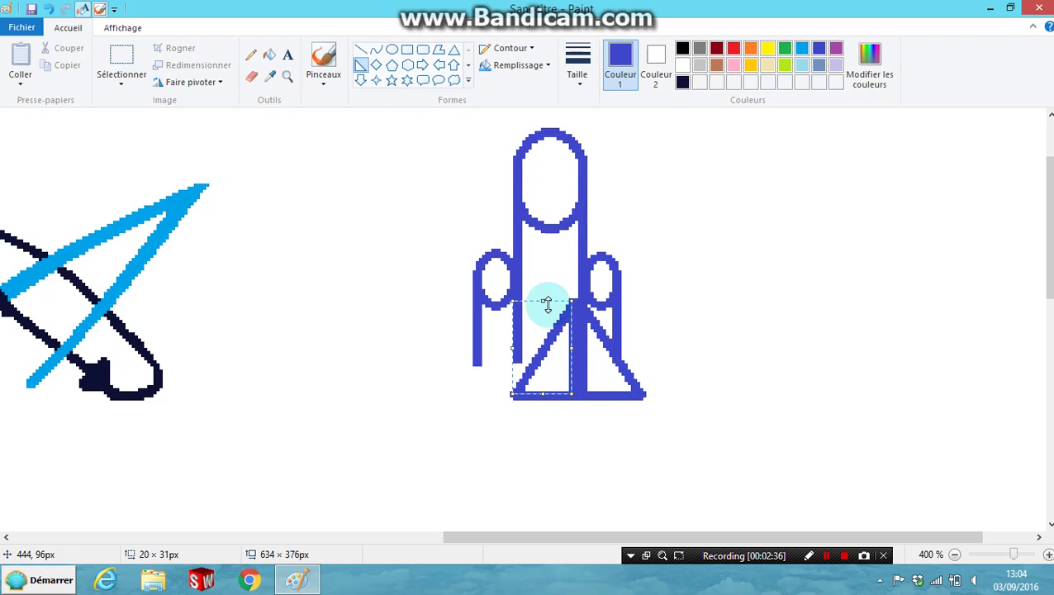
left_click_drag(546, 304, 547, 307)
left_click_drag(546, 348, 489, 353)
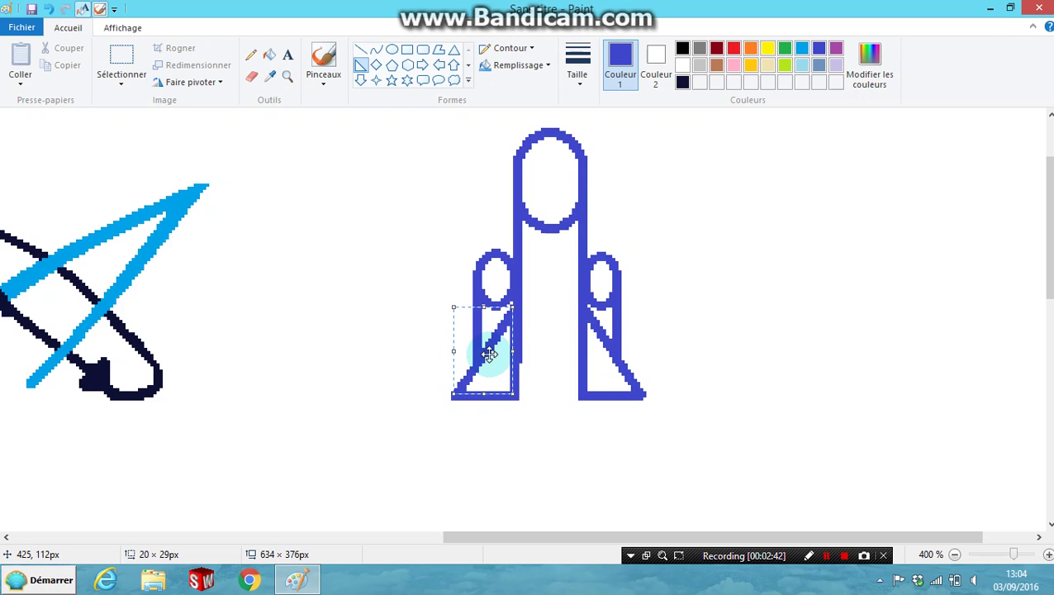
left_click(776, 244)
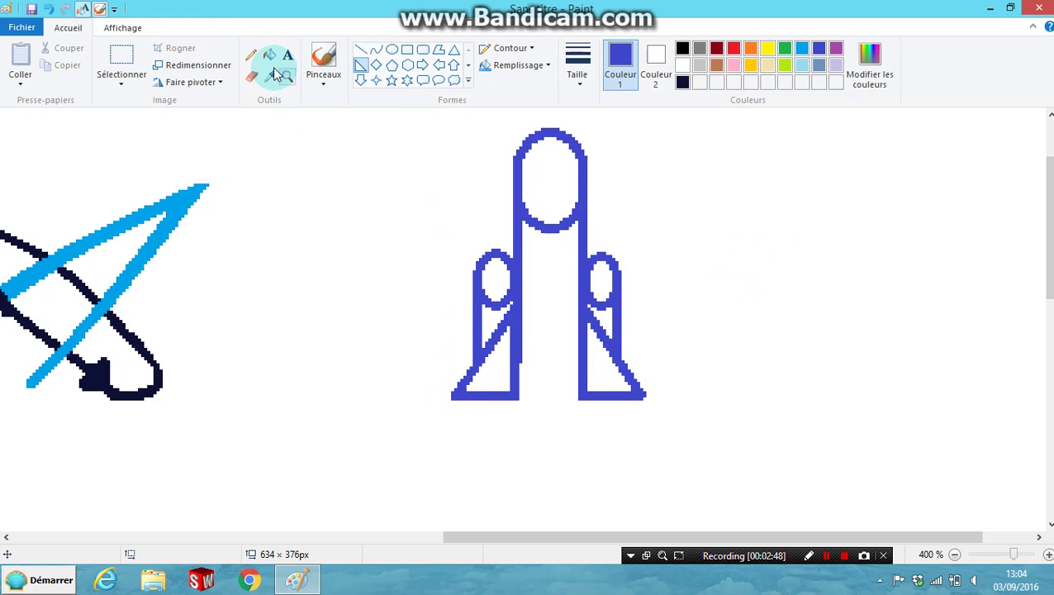
Step: Close the open base of the rocket body with a horizontal pencil line between the two fins
left_click(248, 56)
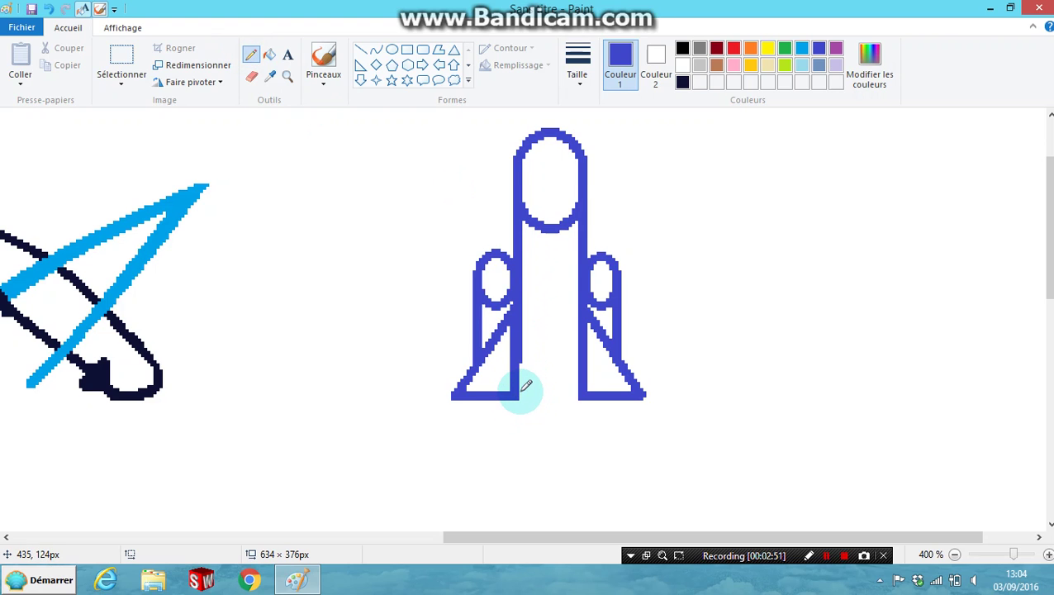
right_click(520, 391)
right_click(531, 391)
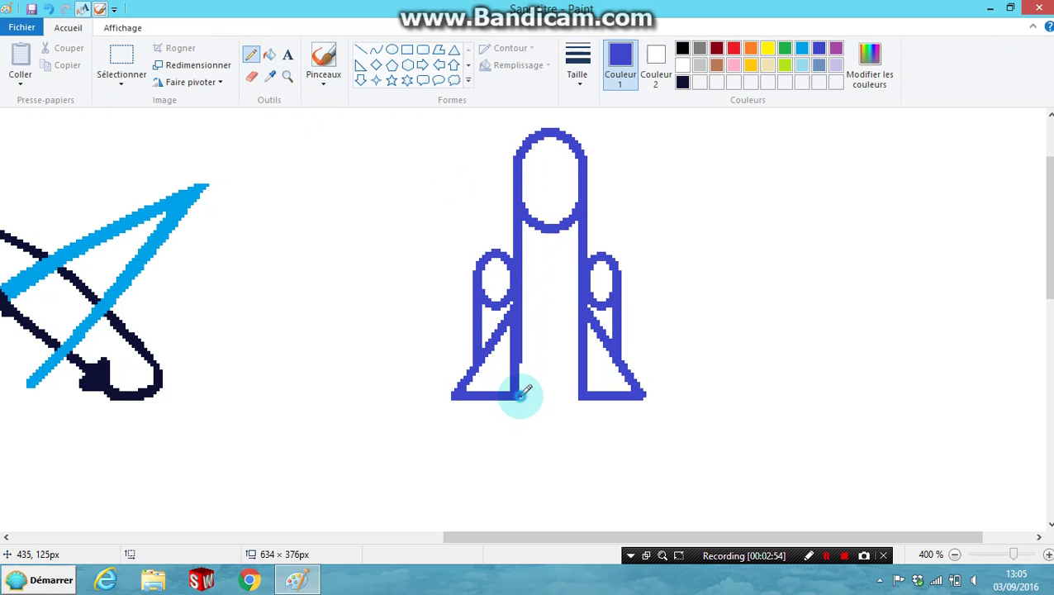
left_click_drag(524, 395, 559, 397)
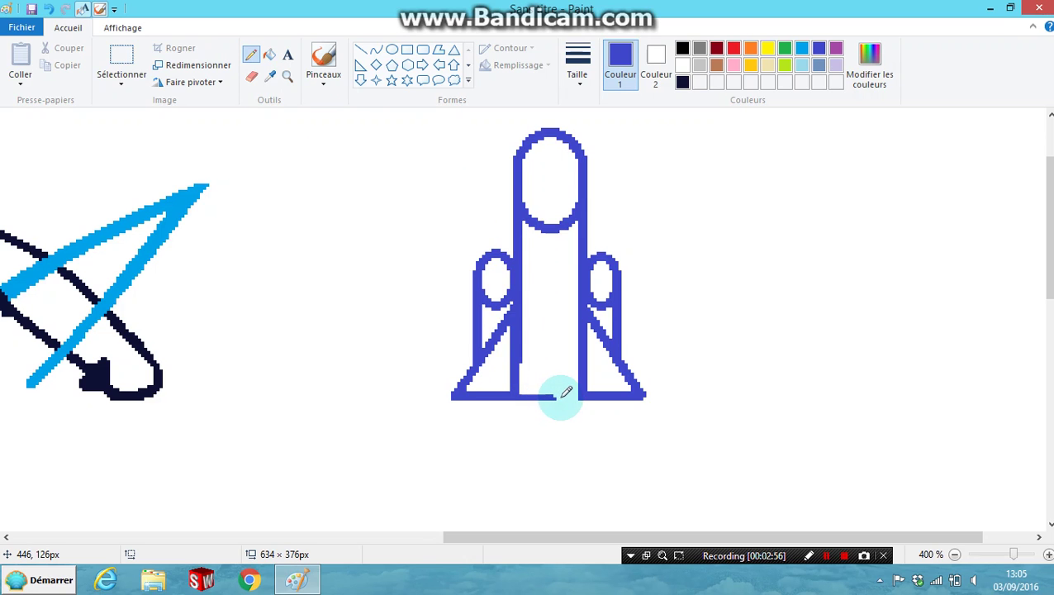
Step: Fill the rocket's nose, central body and right booster ellipse with indigo
left_click(269, 53)
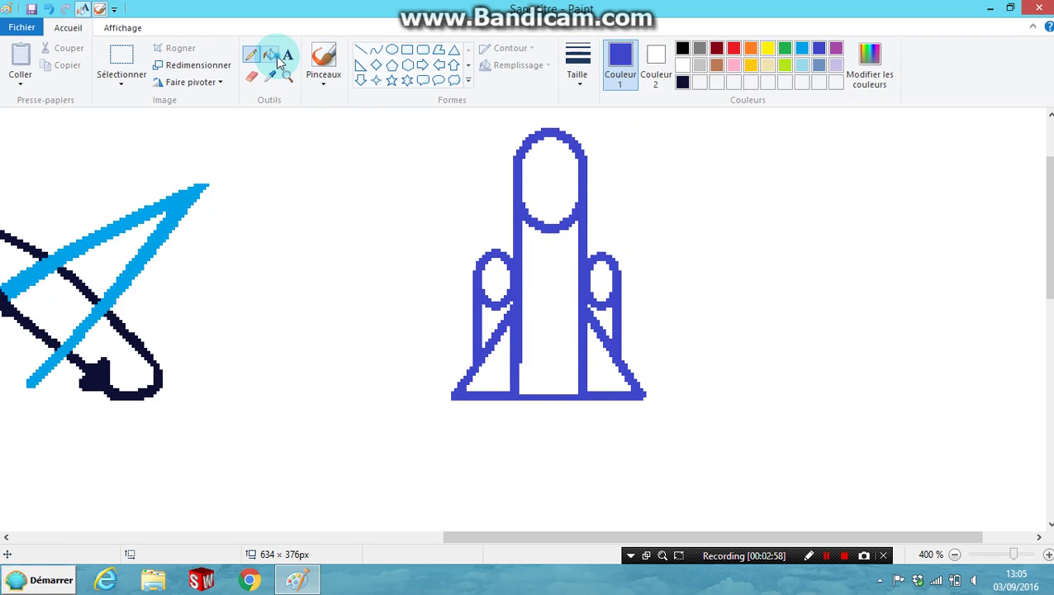
left_click(542, 173)
left_click(565, 233)
left_click(604, 275)
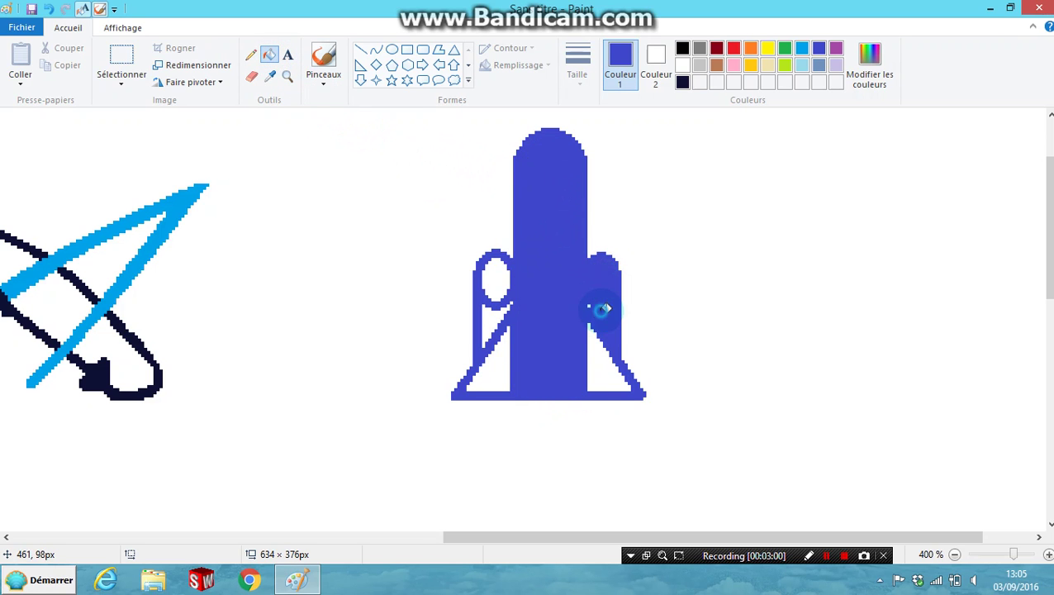
left_click(601, 347)
left_click(496, 368)
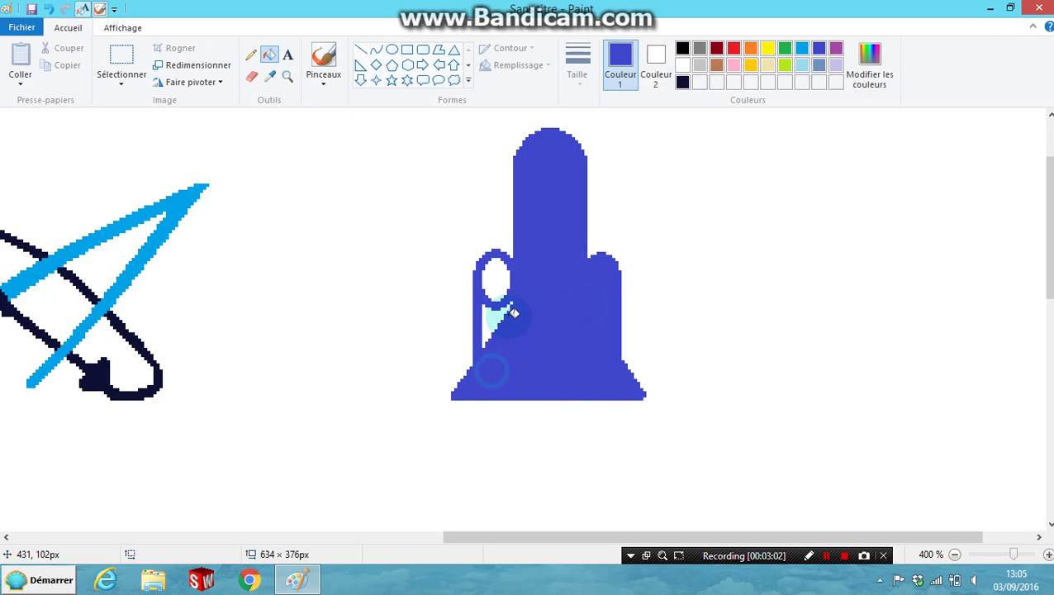
left_click(495, 283)
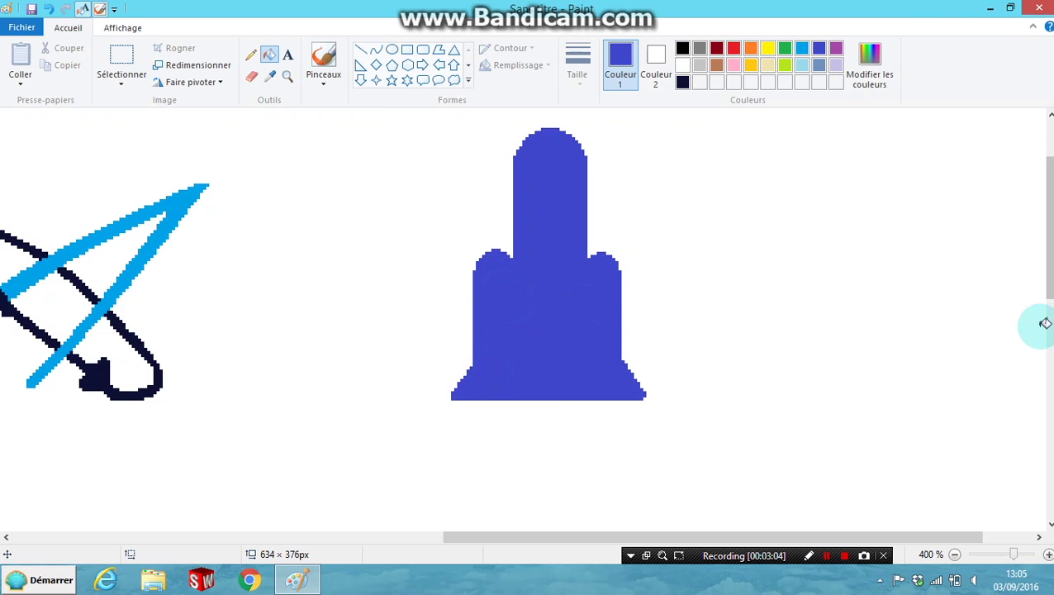
scroll(782, 315, "up", 2)
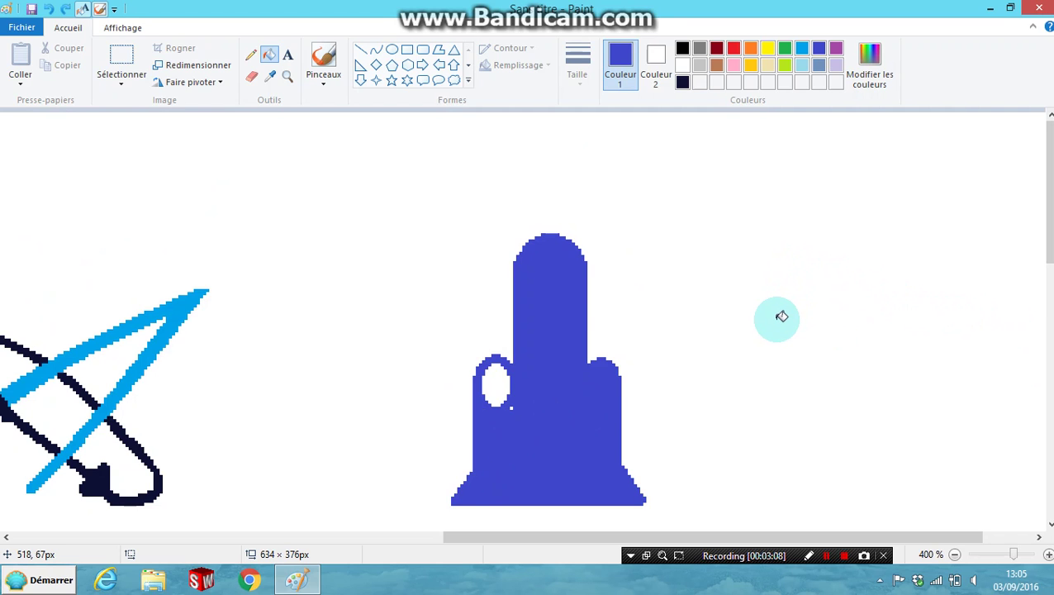
key("ctrl+z")
key("ctrl+z")
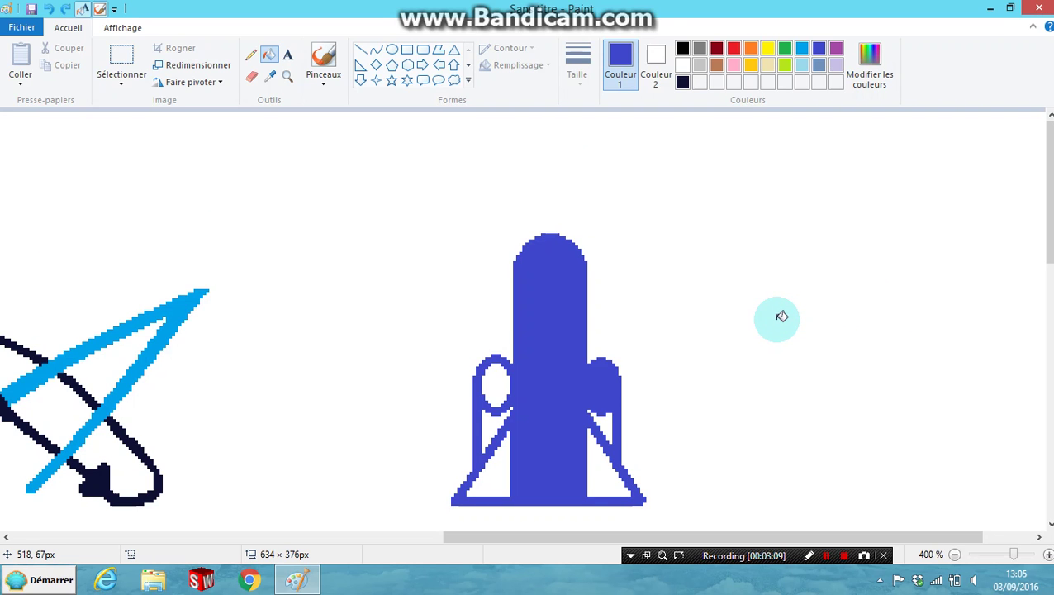
Step: Fill the left booster ellipse and the gaps above both fins with indigo, covering the leftover white specks with the pencil
left_click(500, 389)
left_click(495, 417)
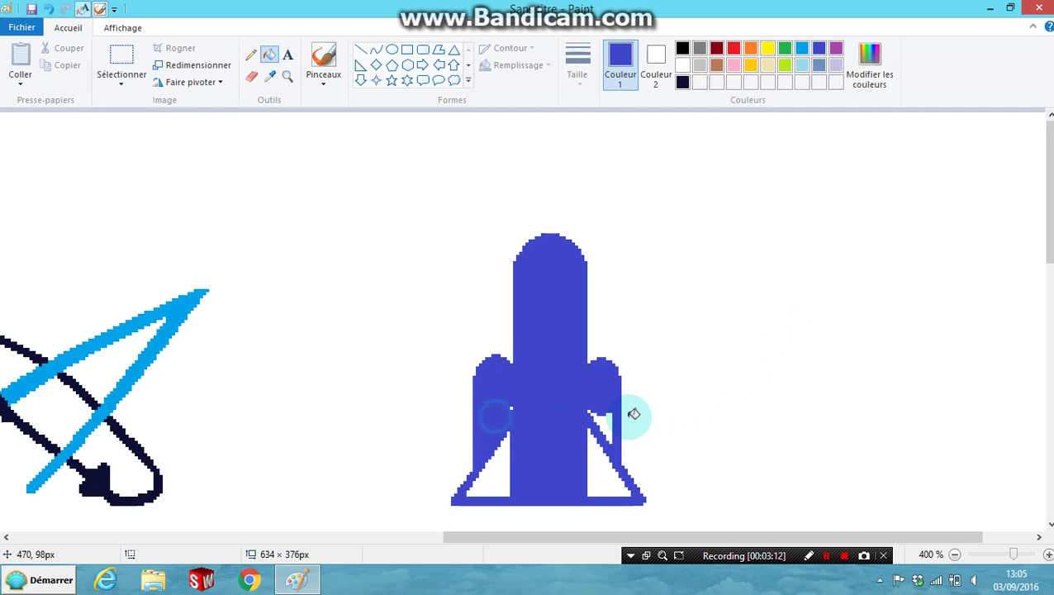
left_click(598, 420)
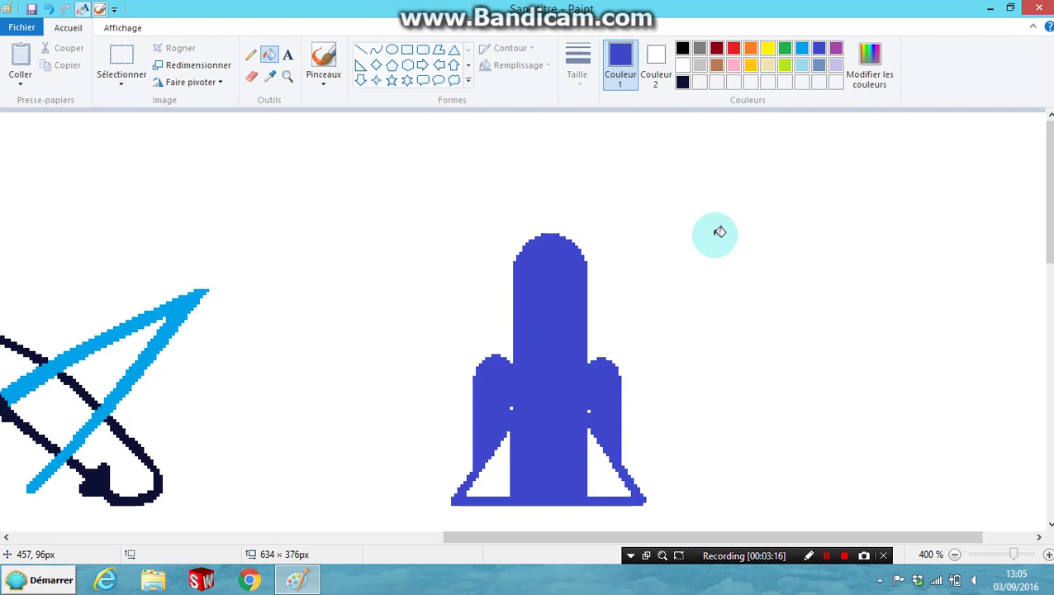
left_click(250, 54)
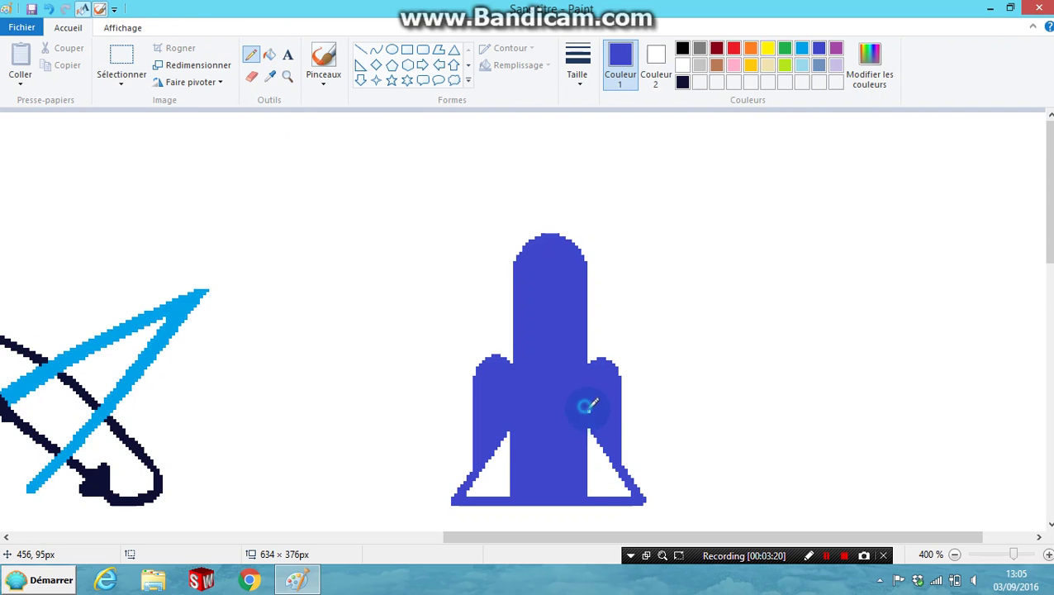
Step: Sketch large freehand wing outlines with jagged outer edges on both sides of the rocket in turquoise with the pencil
left_click(802, 48)
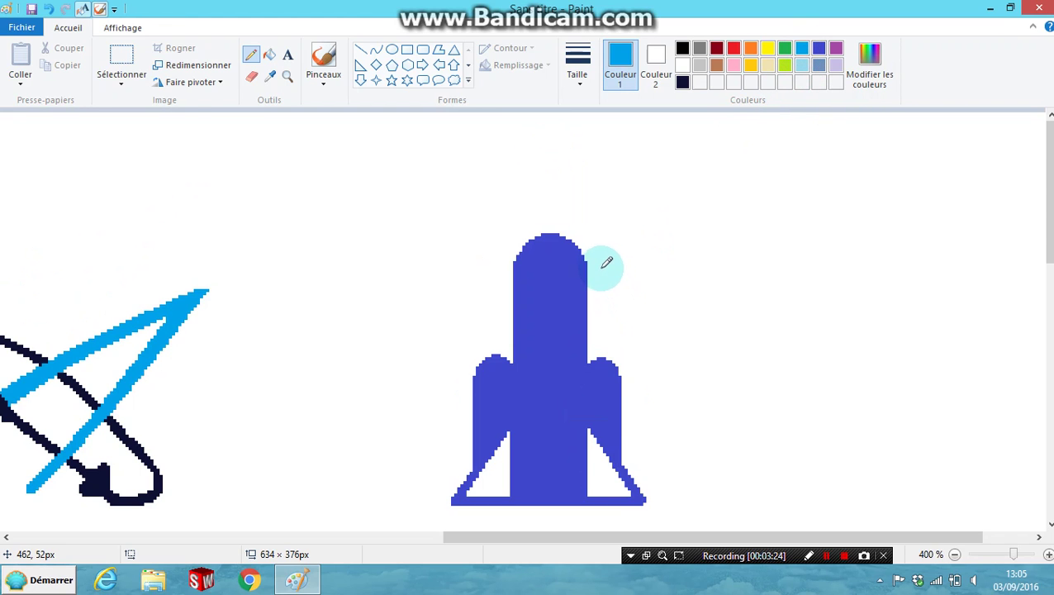
mouse_move(587, 250)
left_mouse_down()
mouse_move(631, 208)
mouse_move(773, 150)
mouse_move(731, 327)
mouse_move(752, 334)
mouse_move(720, 423)
left_mouse_up()
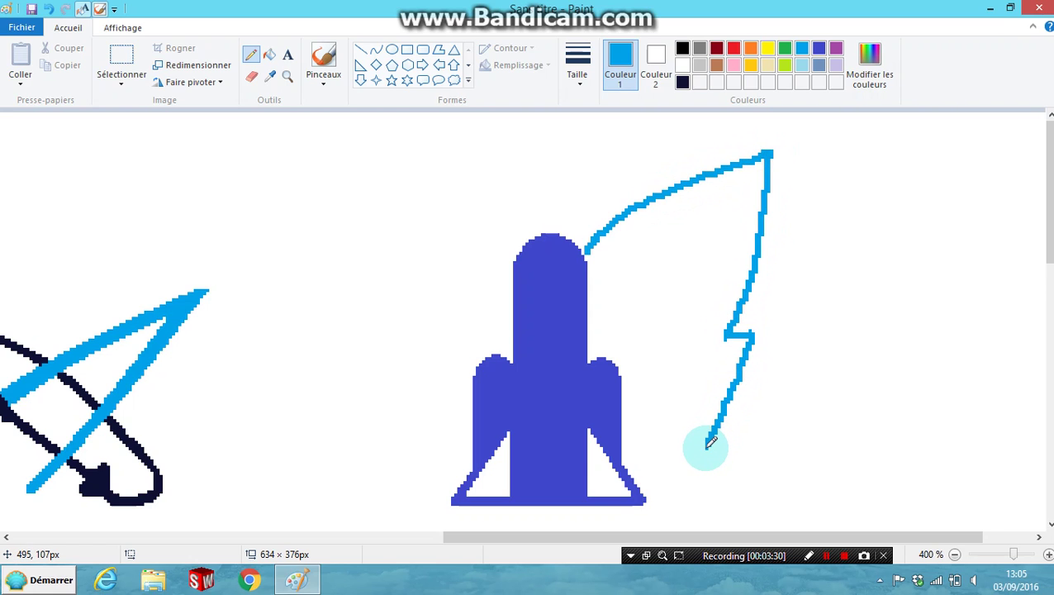
left_click_drag(705, 444, 649, 463)
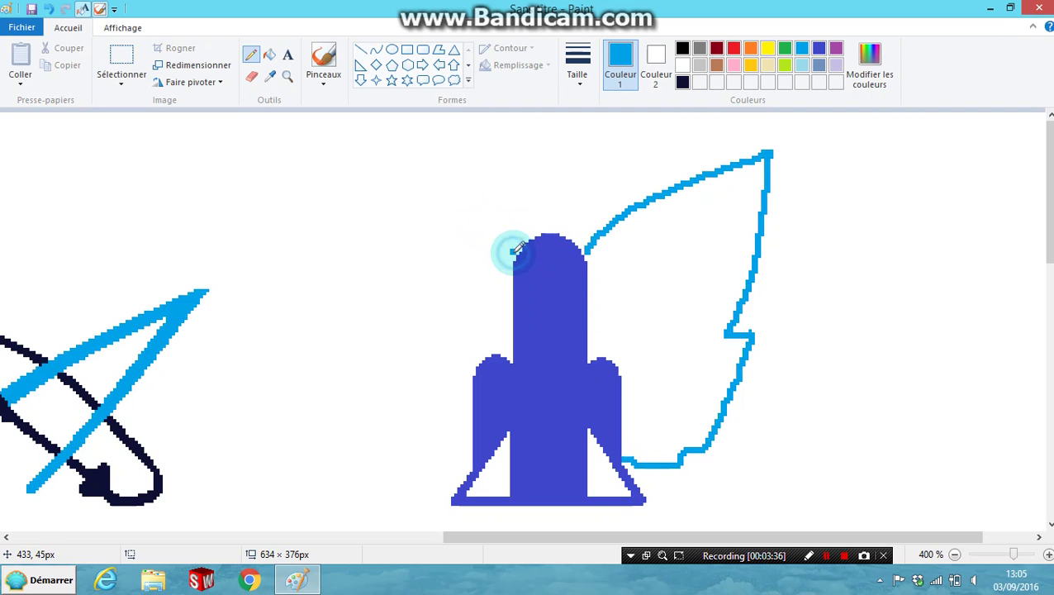
mouse_move(514, 250)
left_mouse_down()
mouse_move(414, 215)
mouse_move(351, 157)
mouse_move(342, 279)
mouse_move(362, 322)
mouse_move(335, 326)
mouse_move(403, 428)
mouse_move(384, 427)
mouse_move(393, 445)
mouse_move(429, 477)
mouse_move(473, 476)
left_mouse_up()
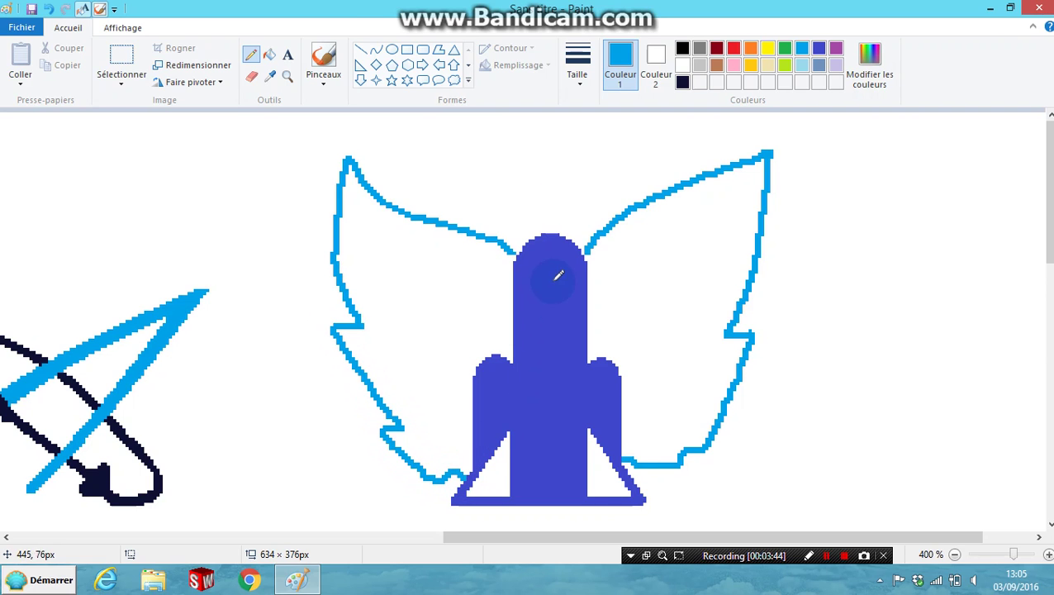
Step: Fill both wings with turquoise
left_click(269, 54)
left_click(463, 275)
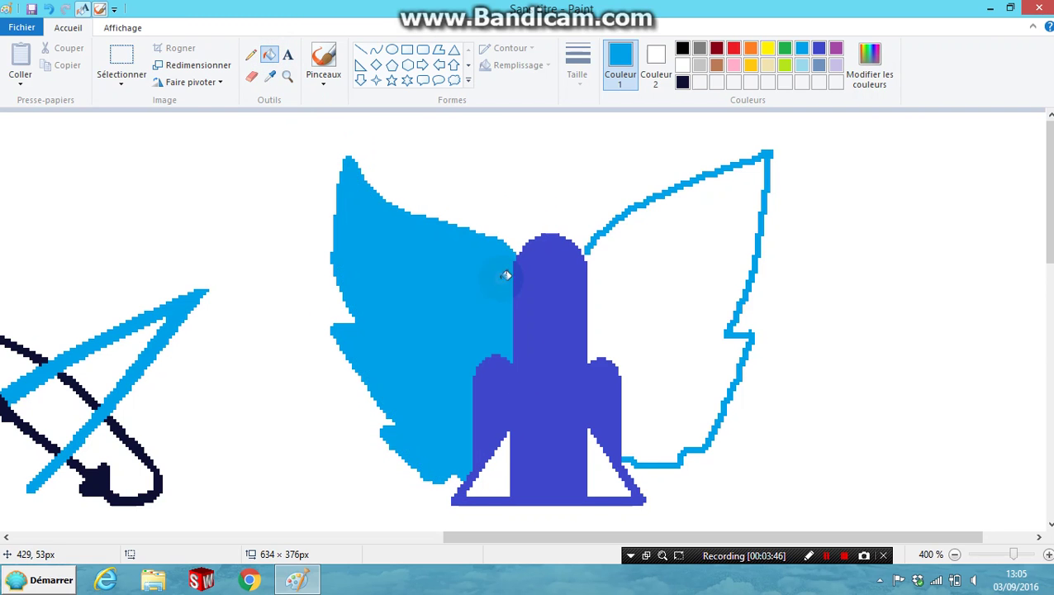
left_click(642, 262)
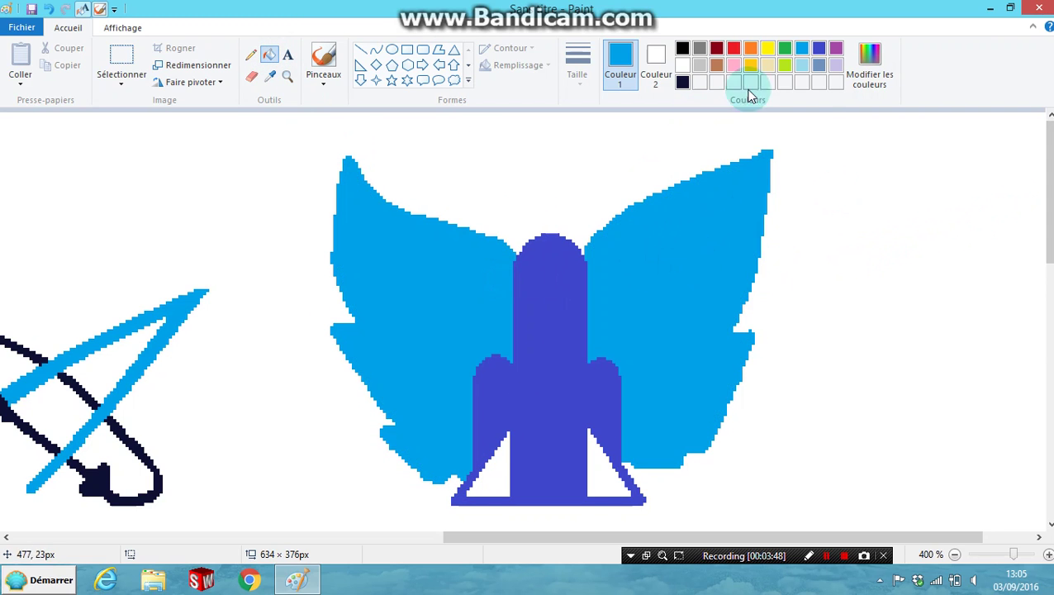
Step: Mix a darker indigo with RGB 37, 45, 137 and fill the insides of both triangular fins with it
left_click(819, 48)
left_click(870, 70)
left_click_drag(692, 258, 698, 282)
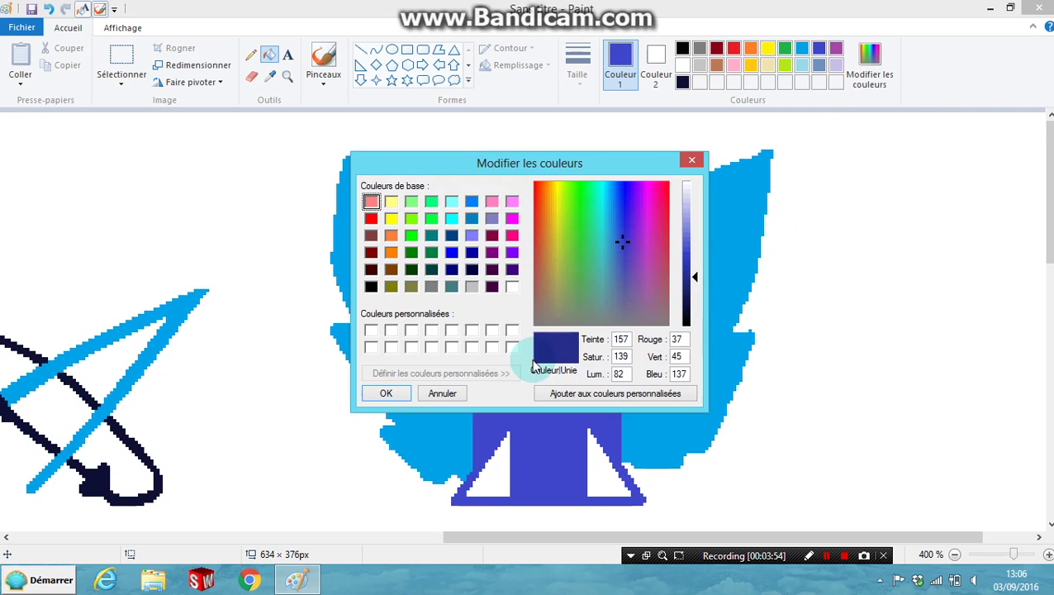
left_click(385, 393)
left_click(498, 477)
left_click(608, 470)
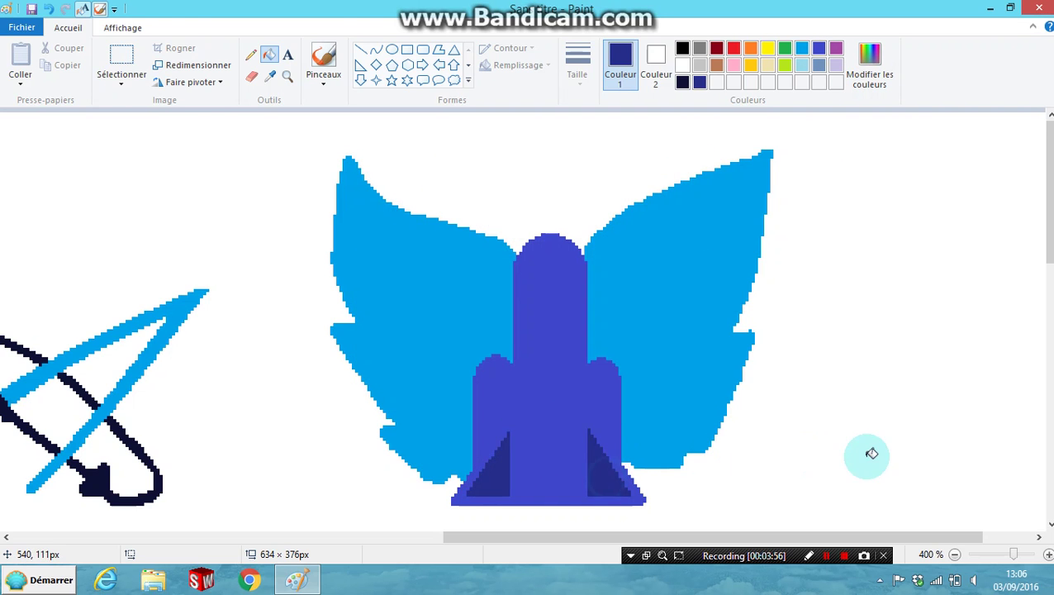
scroll(975, 438, "down", 1)
scroll(979, 466, "up", 1)
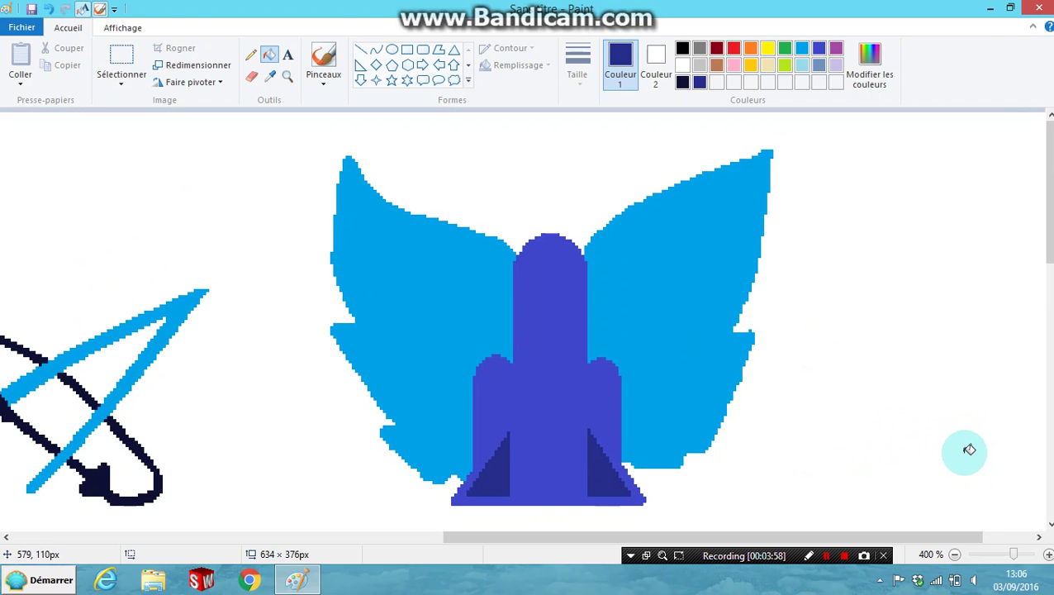
left_click(955, 554)
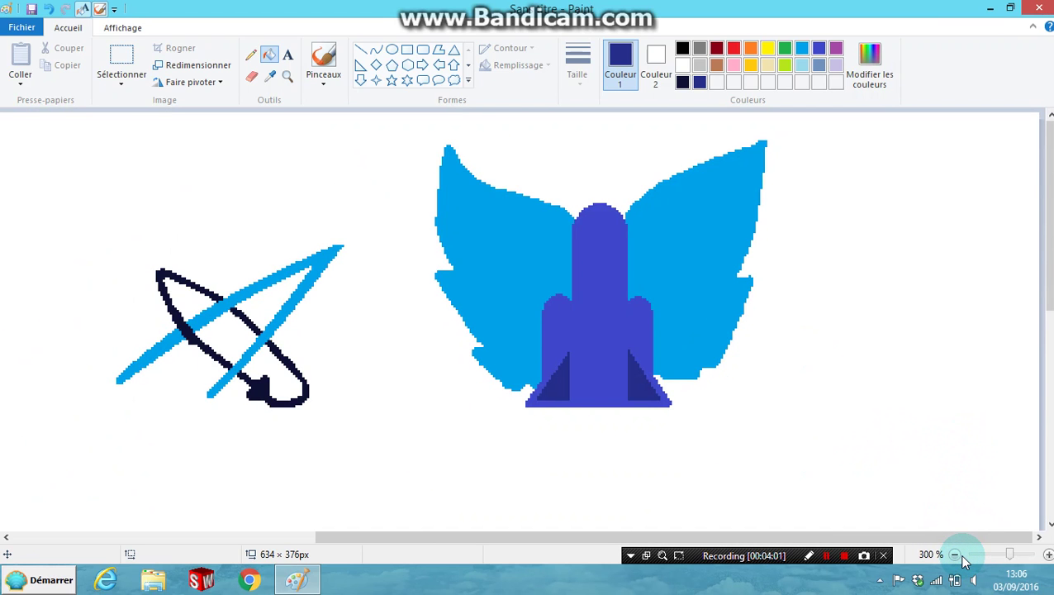
left_click(955, 554)
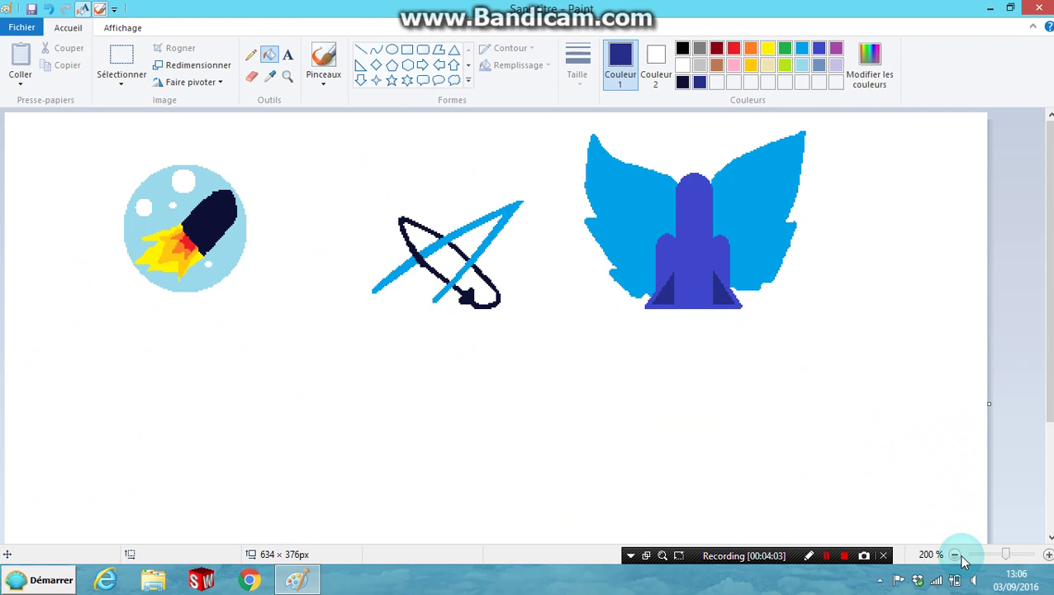